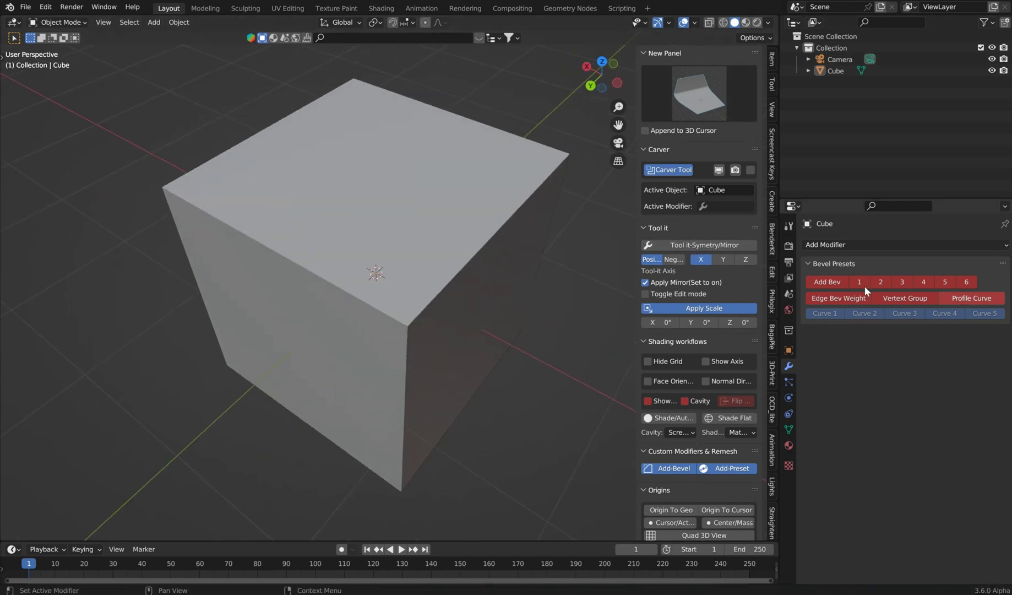
Step: Open the Bevel Magic tools and add a bevel to the cube in Edit Mode
scroll(769, 512, down, 6)
click(772, 524)
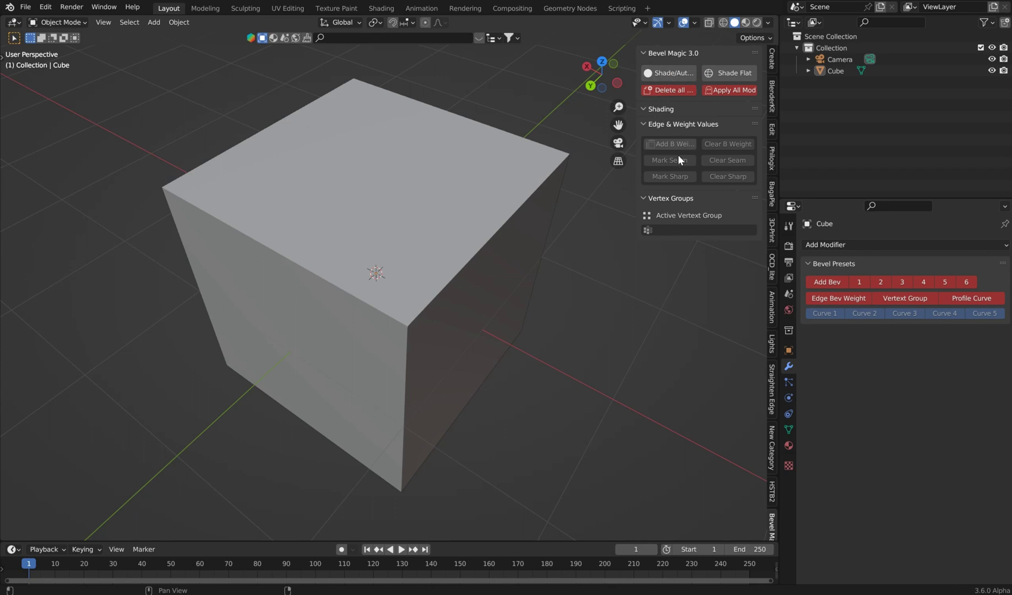
click(482, 197)
key(Tab)
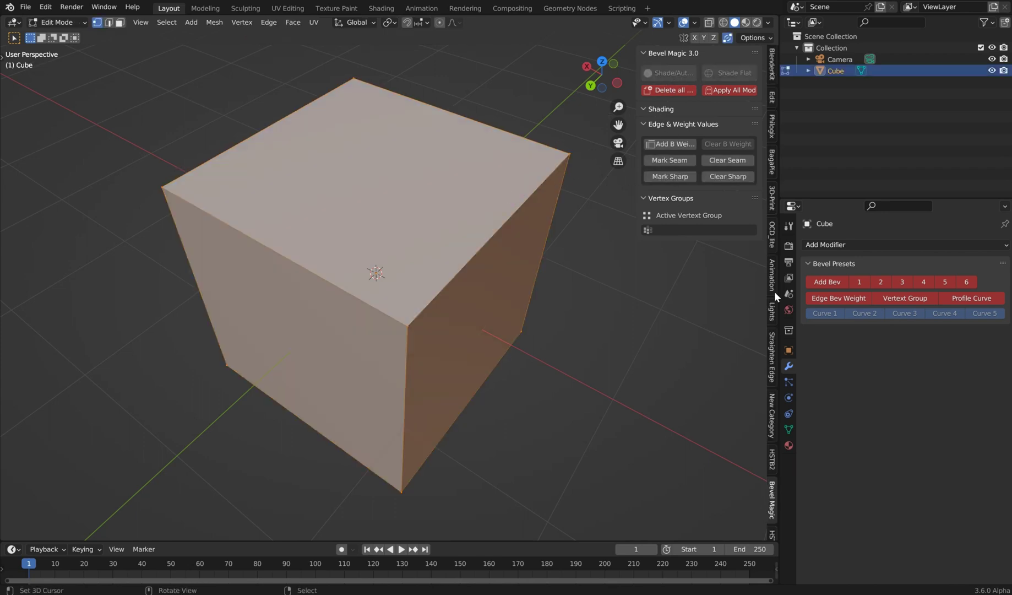
click(831, 282)
Step: Back in Object Mode, apply bevel preset 1, the thin eight-segment bevel
scroll(671, 303, down, 3)
scroll(716, 302, up, 3)
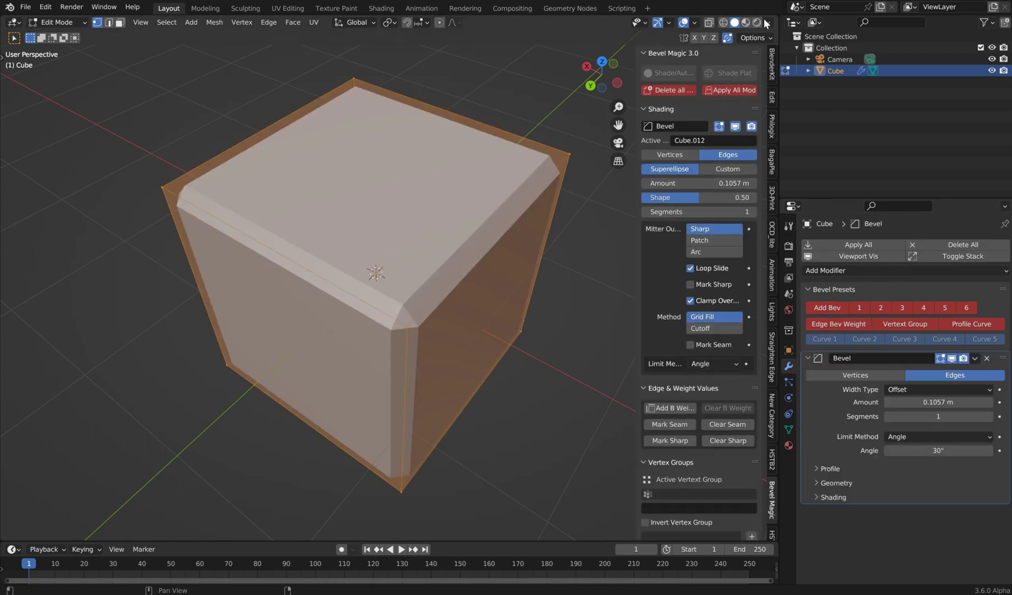
key(Tab)
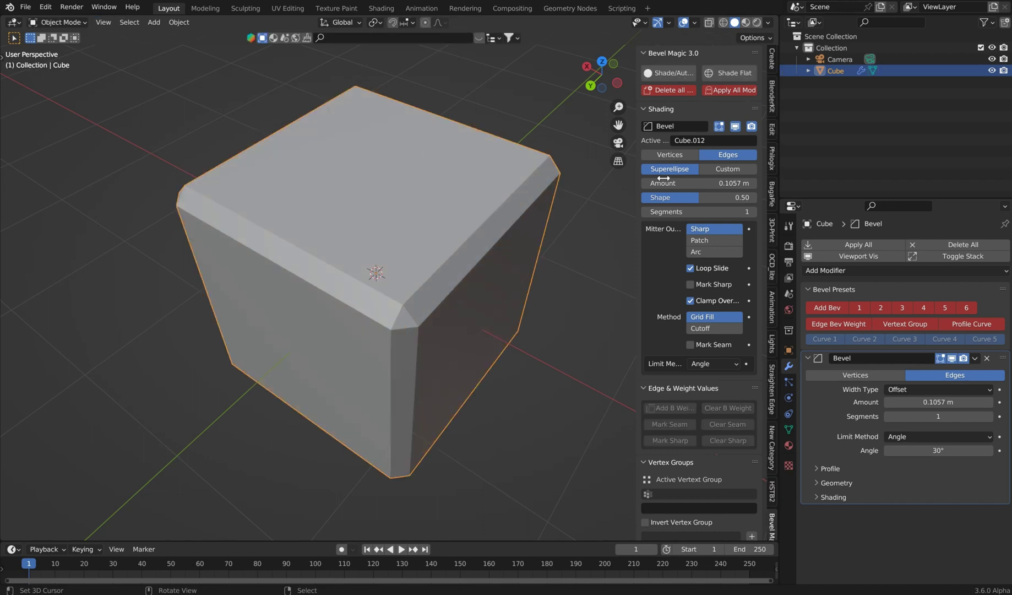
click(860, 307)
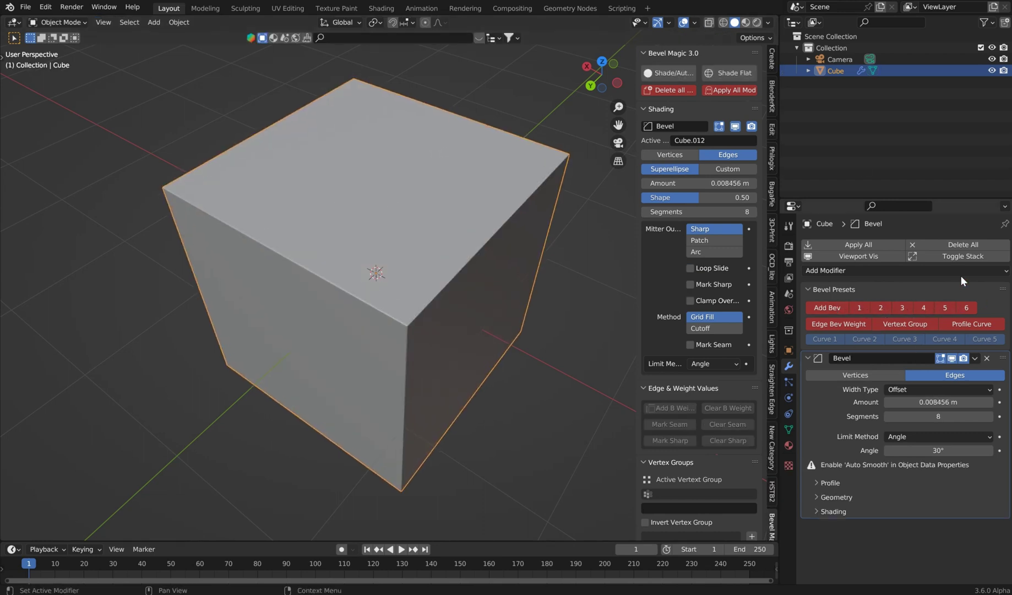
Step: Delete all of the cube's modifiers so it is plain again
click(683, 91)
click(683, 92)
middle_drag(475, 214, 490, 231)
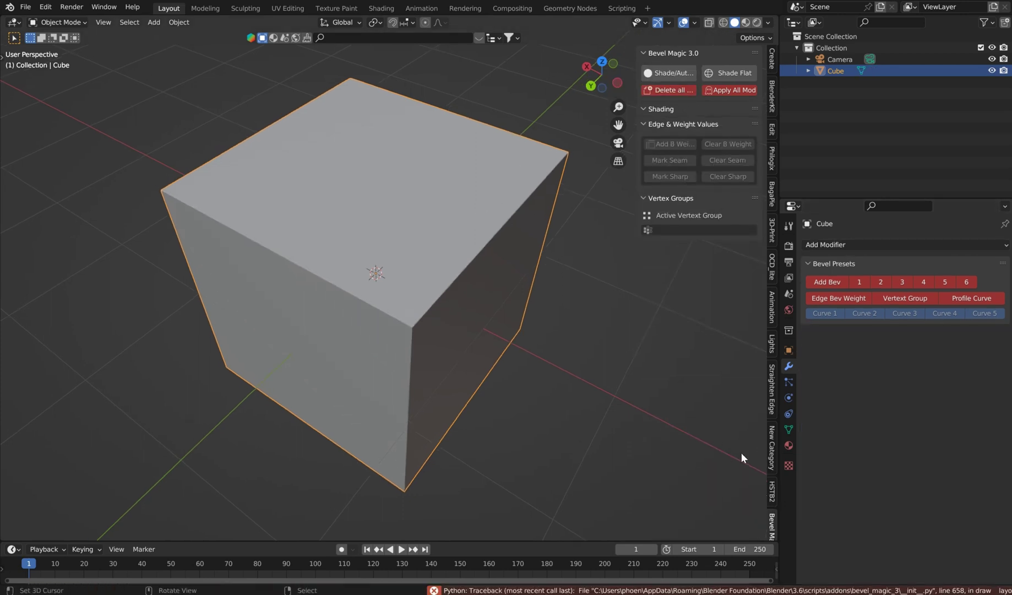
scroll(773, 517, down, 3)
Step: Add an HSTB3 boolean cylinder through the cube and shrink its radius to 0.727 m
click(773, 520)
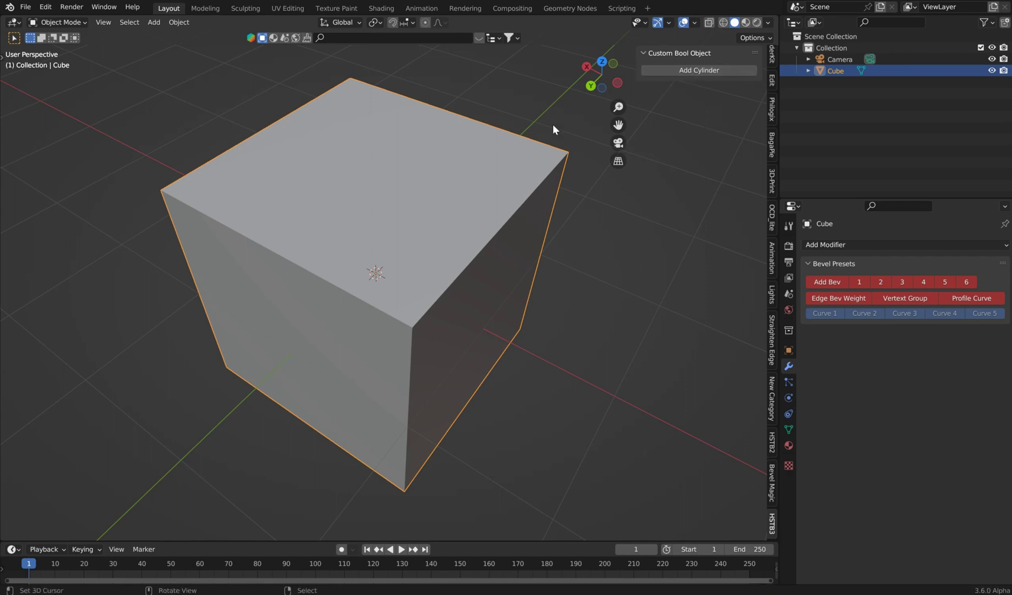
click(681, 70)
scroll(506, 184, down, 3)
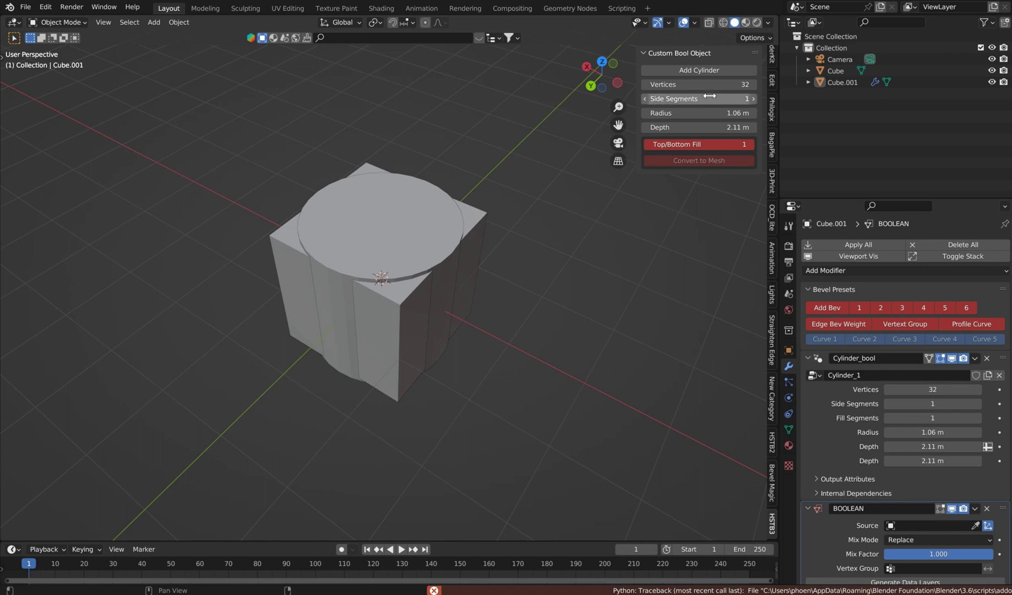
drag(699, 113, 732, 127)
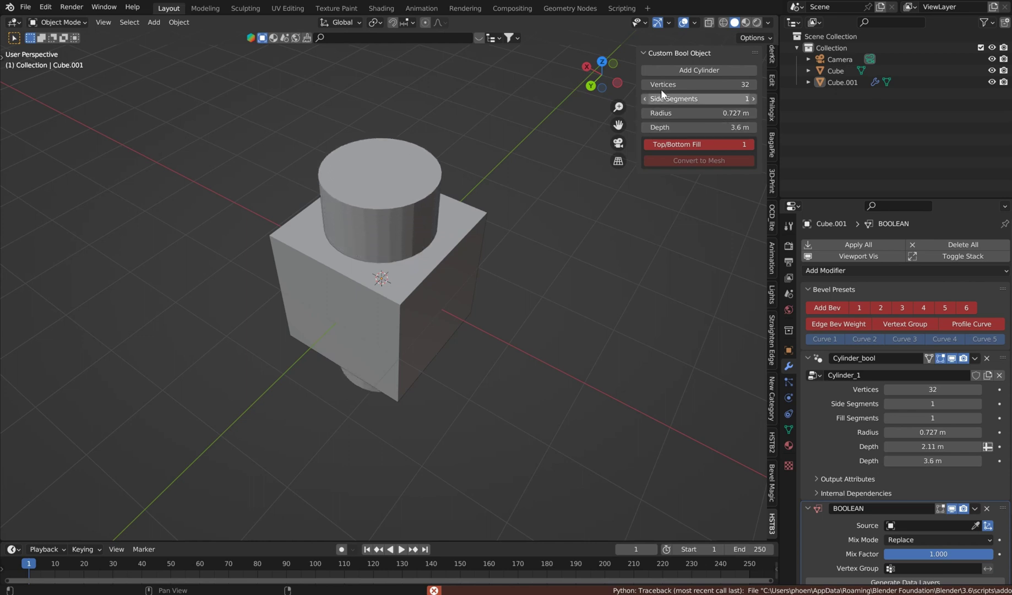
drag(655, 84, 688, 98)
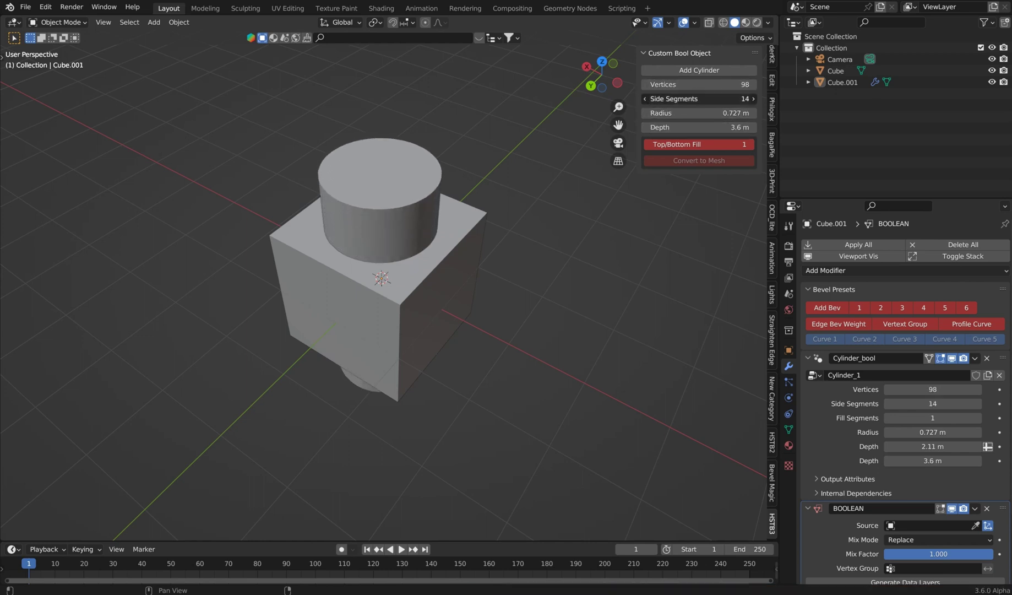
Step: Set the cylinder to 10 side segments and 100 vertices
click(699, 99)
text(10)
key(Return)
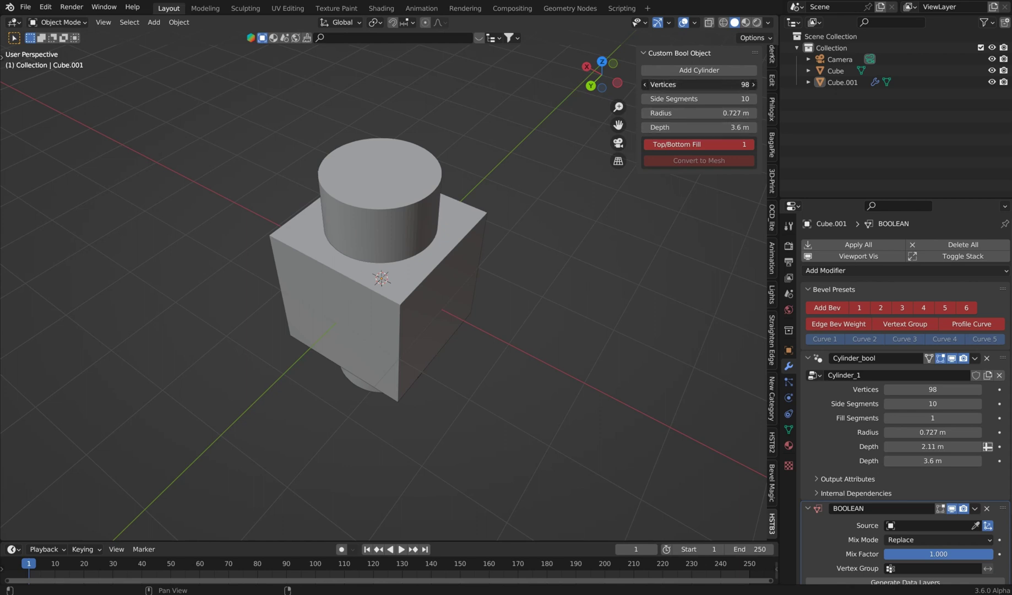
click(691, 85)
text(100)
key(Return)
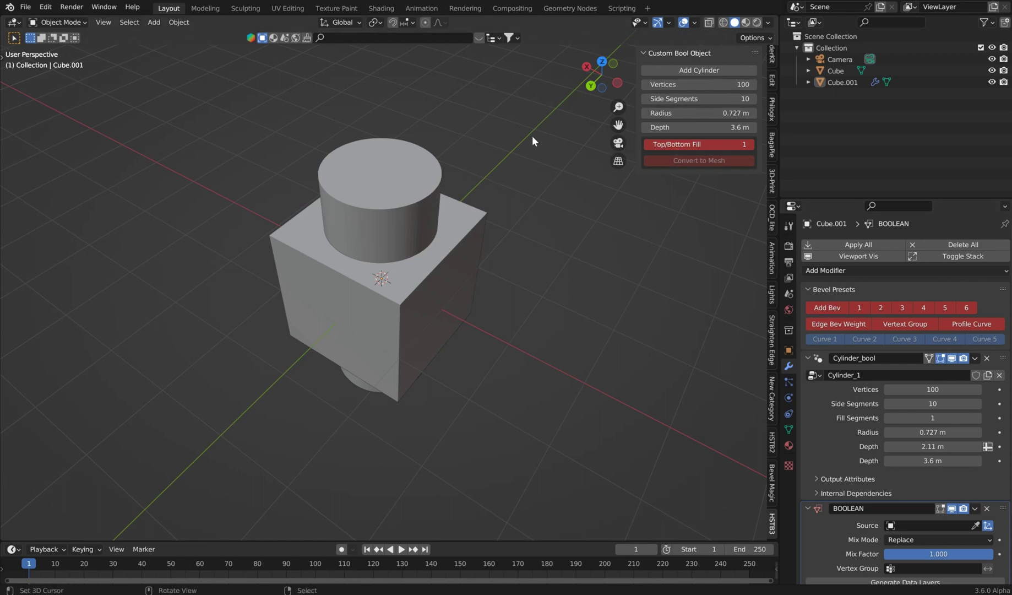
Step: Select the cylinder and apply Shade Smooth
click(383, 207)
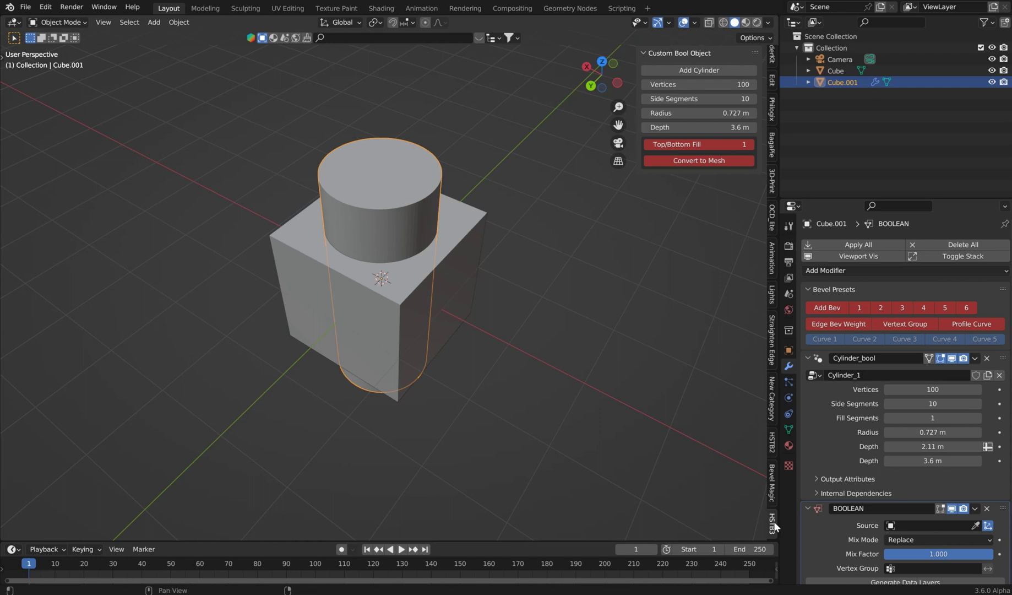
click(772, 444)
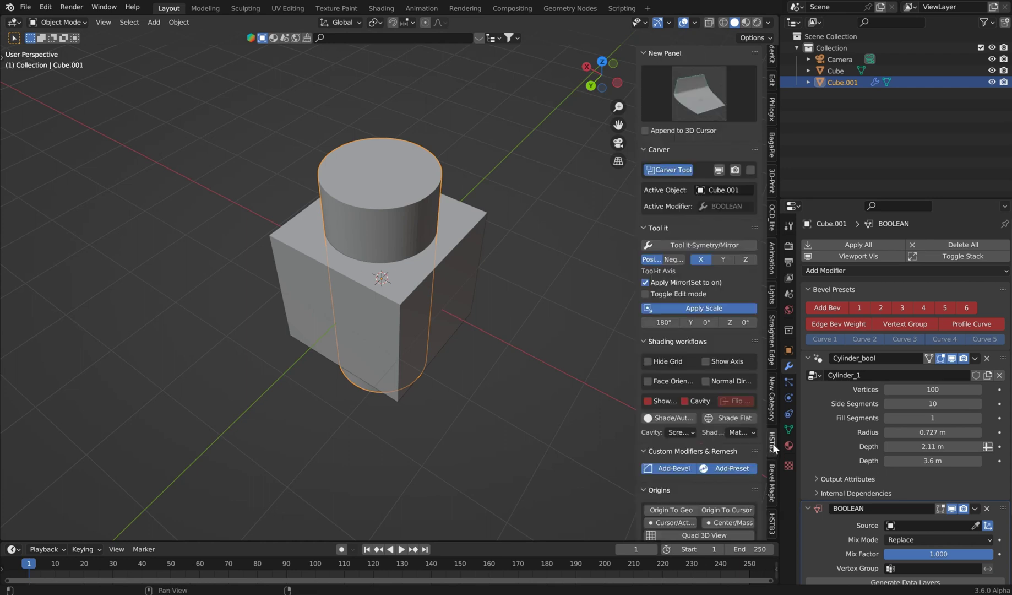
click(671, 418)
scroll(374, 195, up, 3)
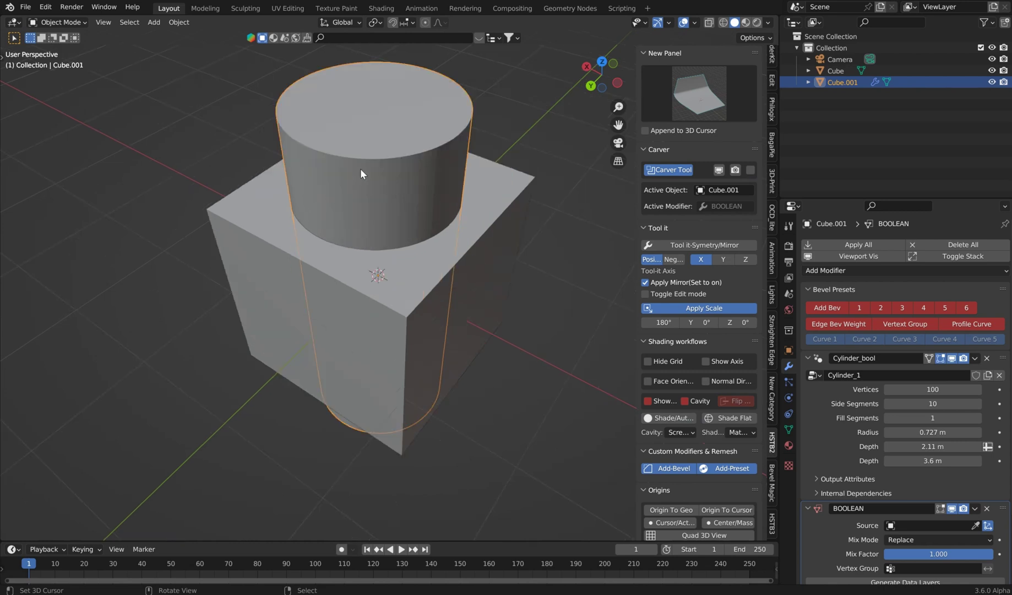
scroll(363, 170, down, 1)
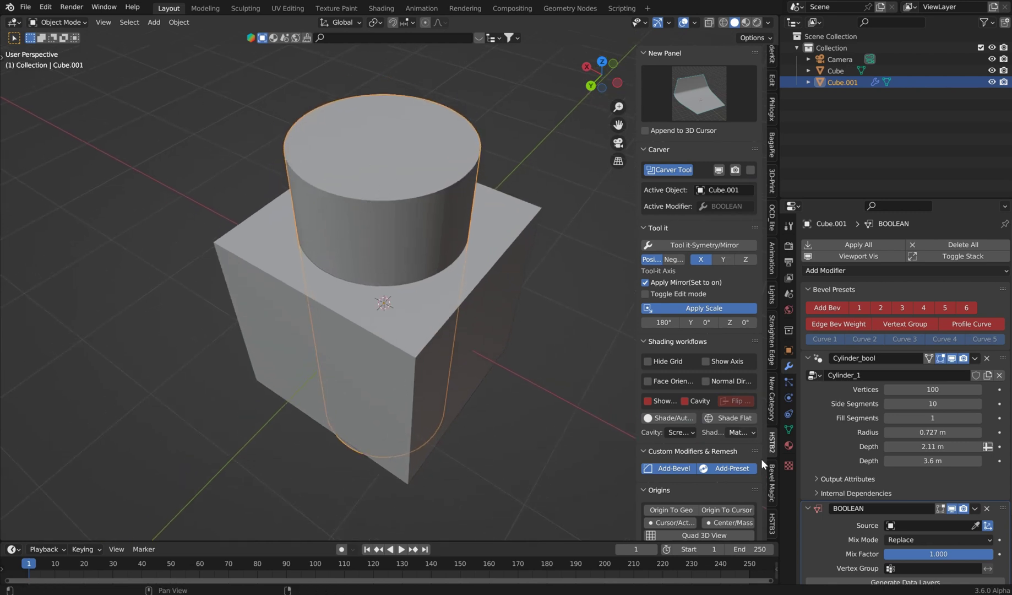
Step: Remove the cylinder's BOOLEAN modifier, convert it to a mesh, and smooth-shade it again
click(771, 523)
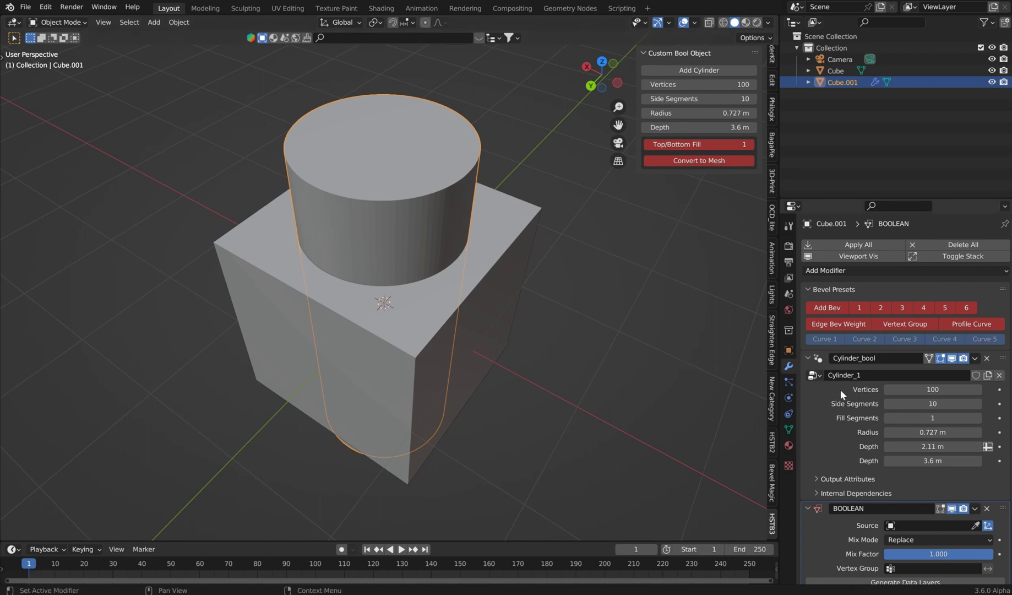
click(985, 508)
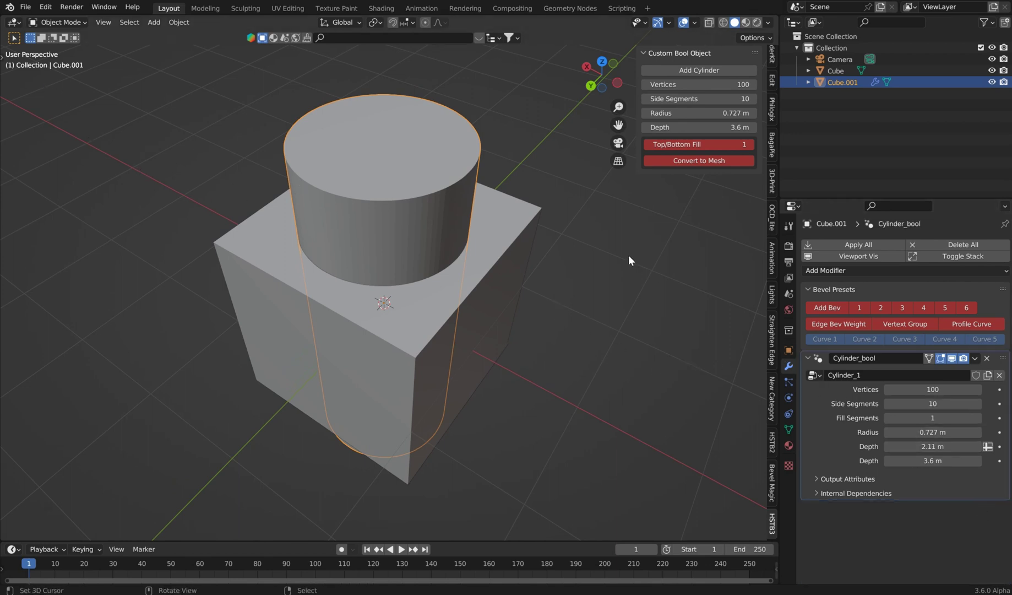
click(697, 161)
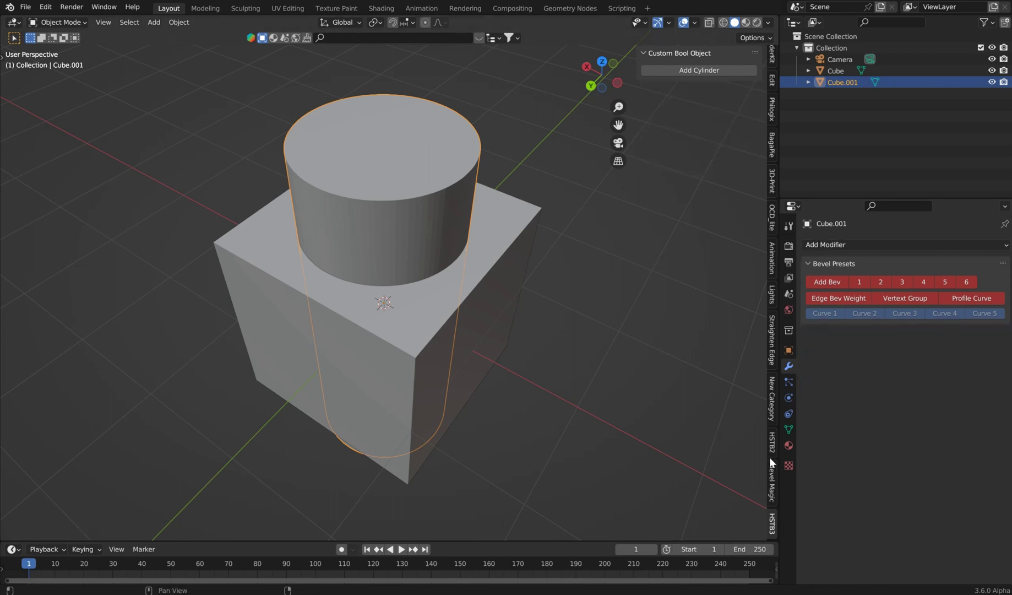
click(775, 438)
click(671, 419)
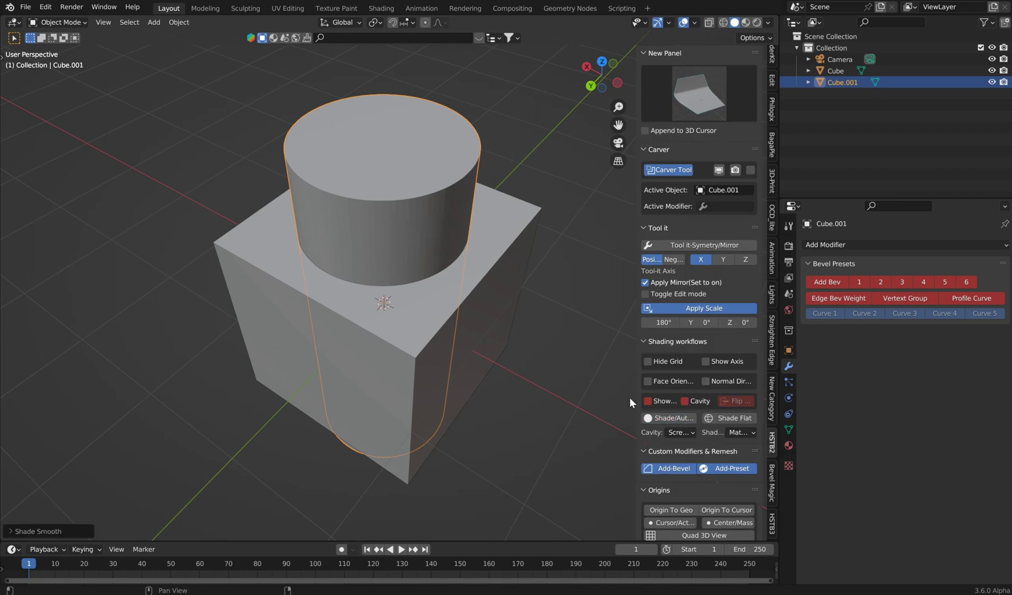
Step: Subtract the cylinder from the cube with Ctrl+Minus, then delete the cutter
shift+click(406, 340)
key(ctrl+minus)
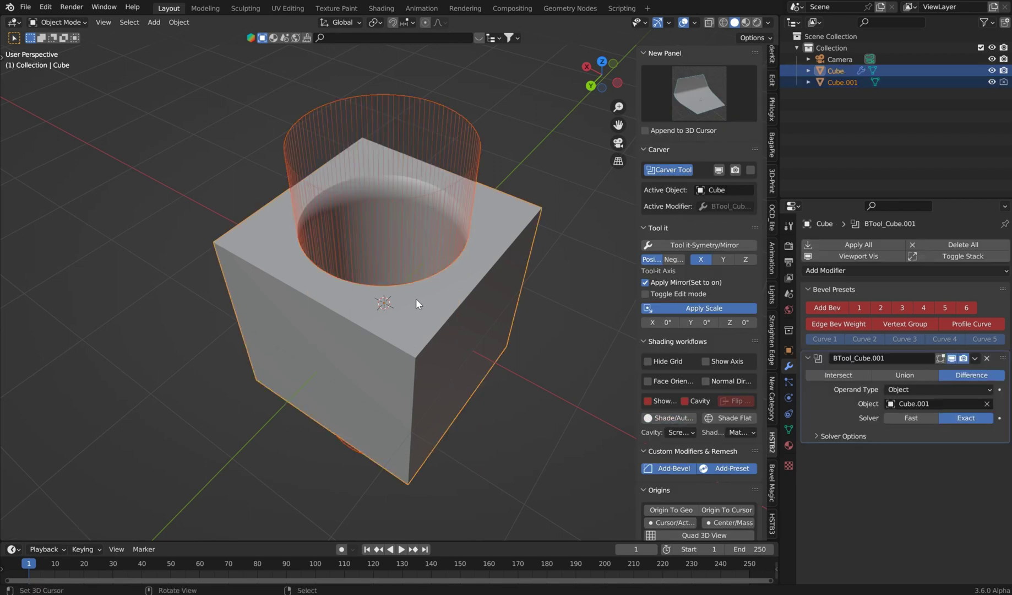
click(450, 145)
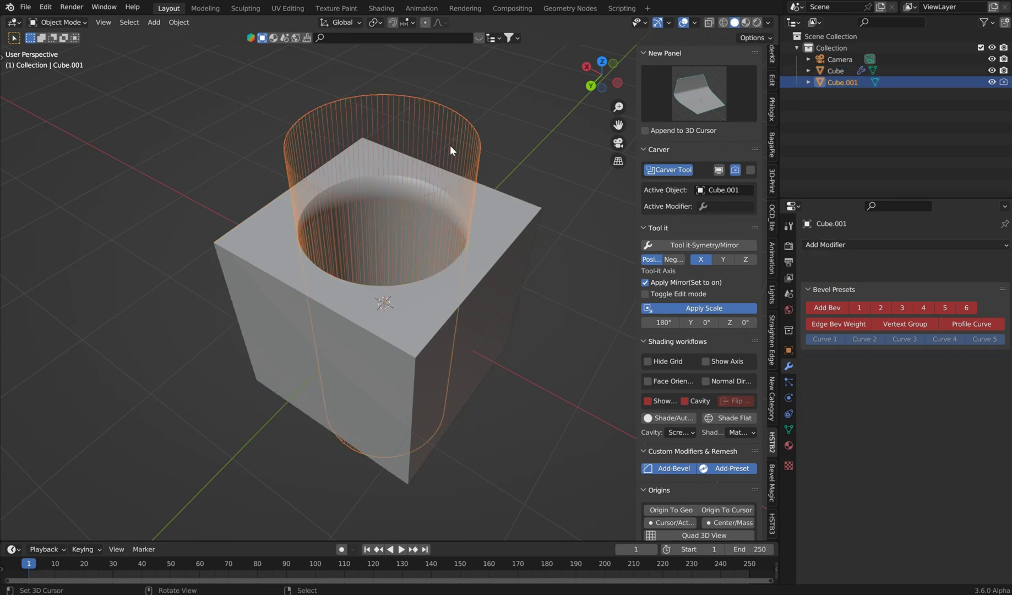
key(Delete)
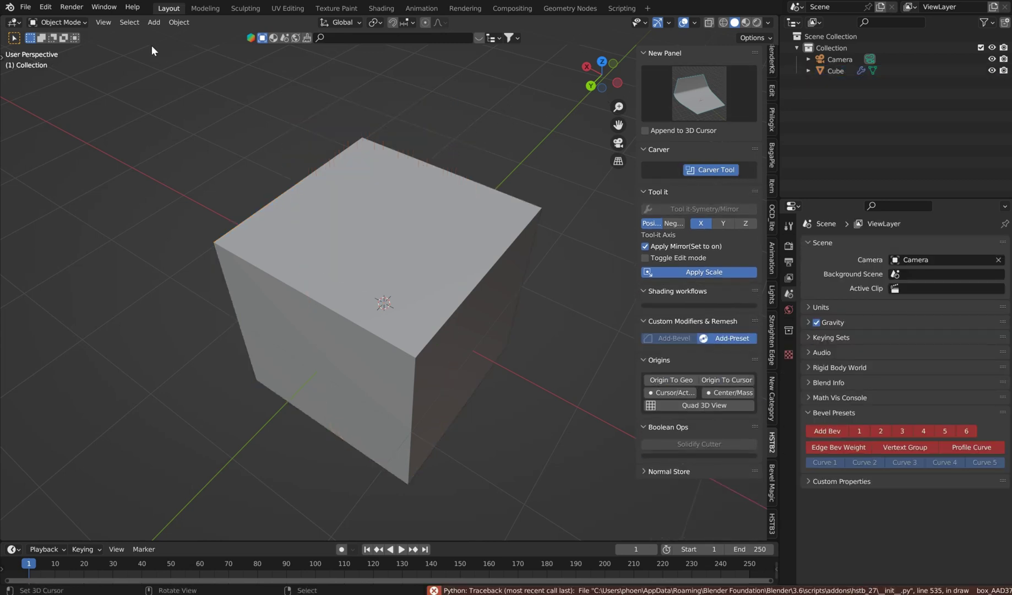
Step: Open Edit > Preferences and enlarge the window to show more settings
click(26, 7)
click(44, 7)
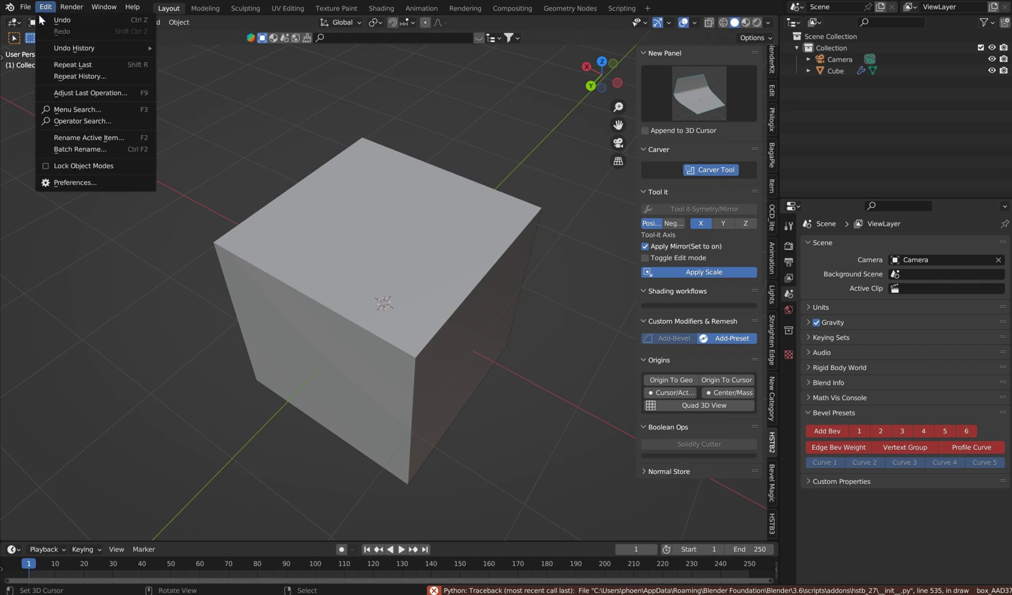
click(80, 183)
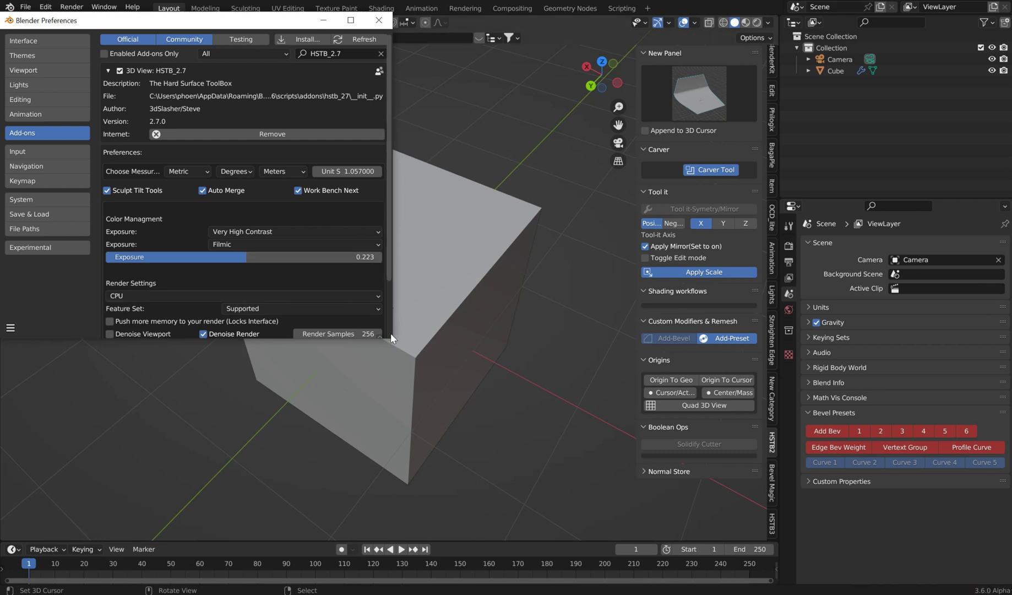
drag(392, 334, 528, 334)
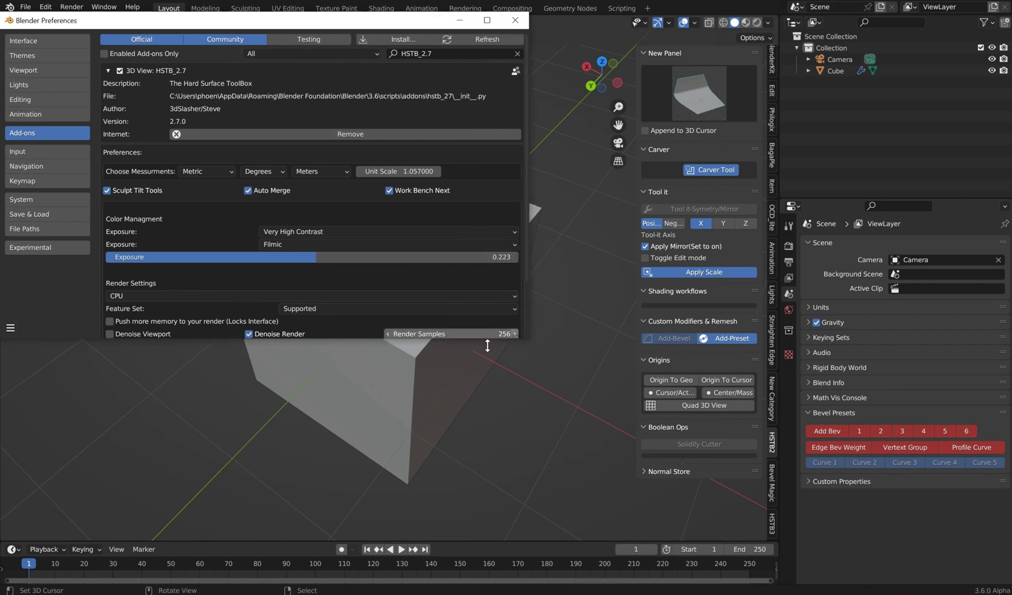
click(513, 347)
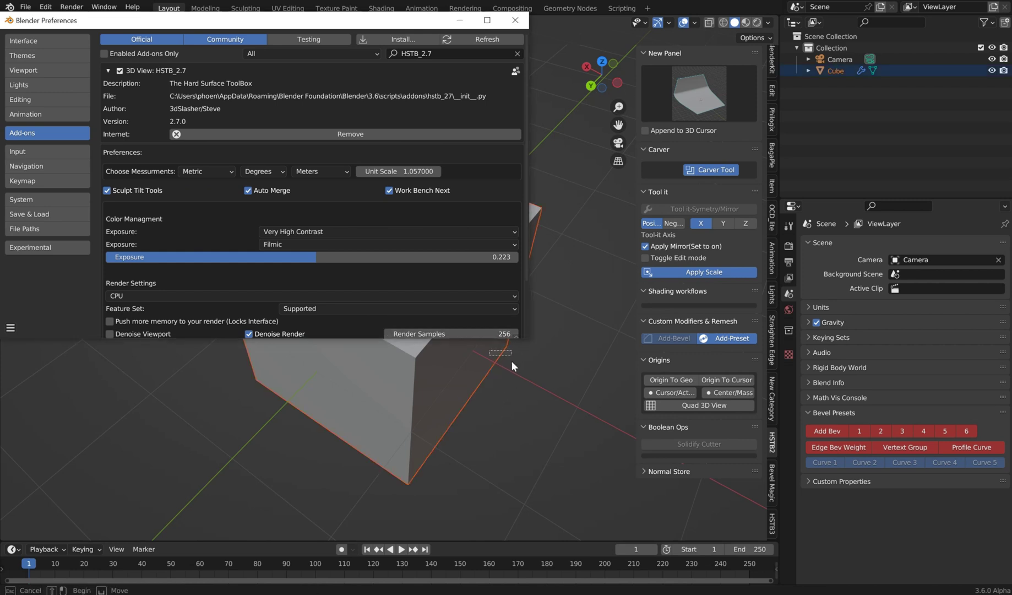
drag(506, 338, 506, 422)
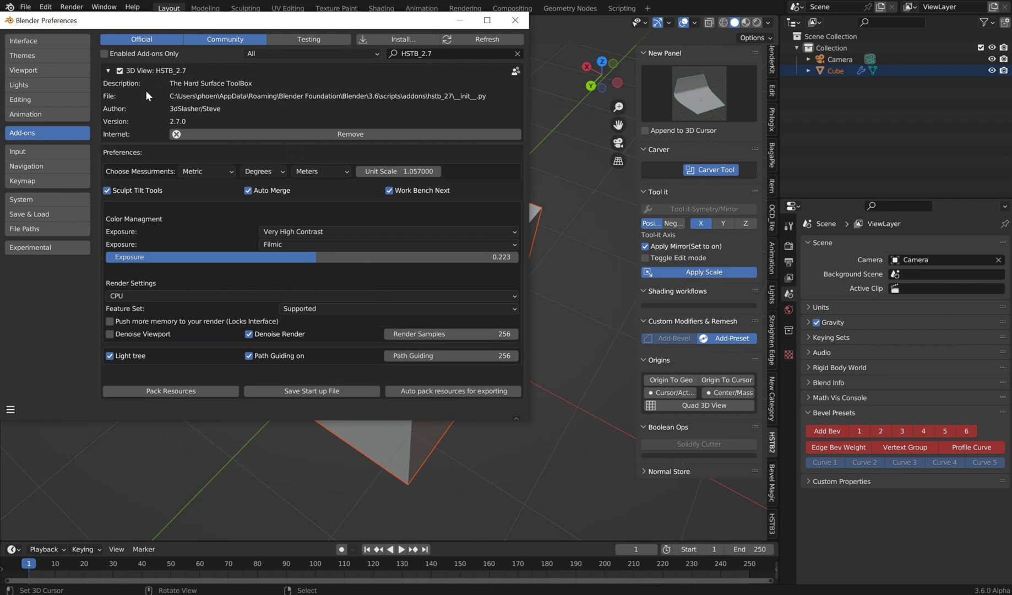
Step: Set the HSTB_2.7 unit scale to 1.007
click(210, 172)
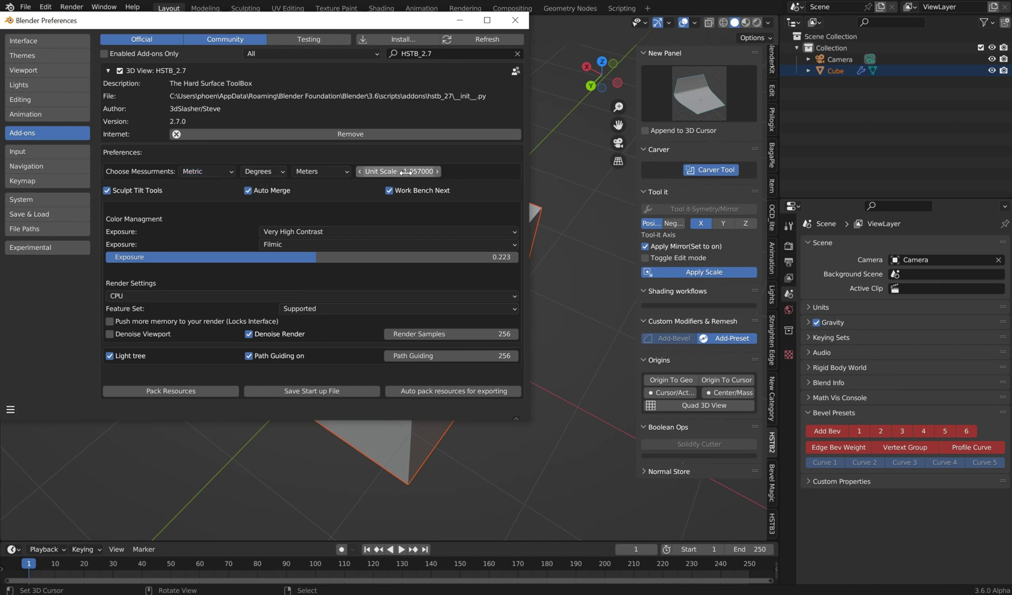
drag(406, 172, 406, 171)
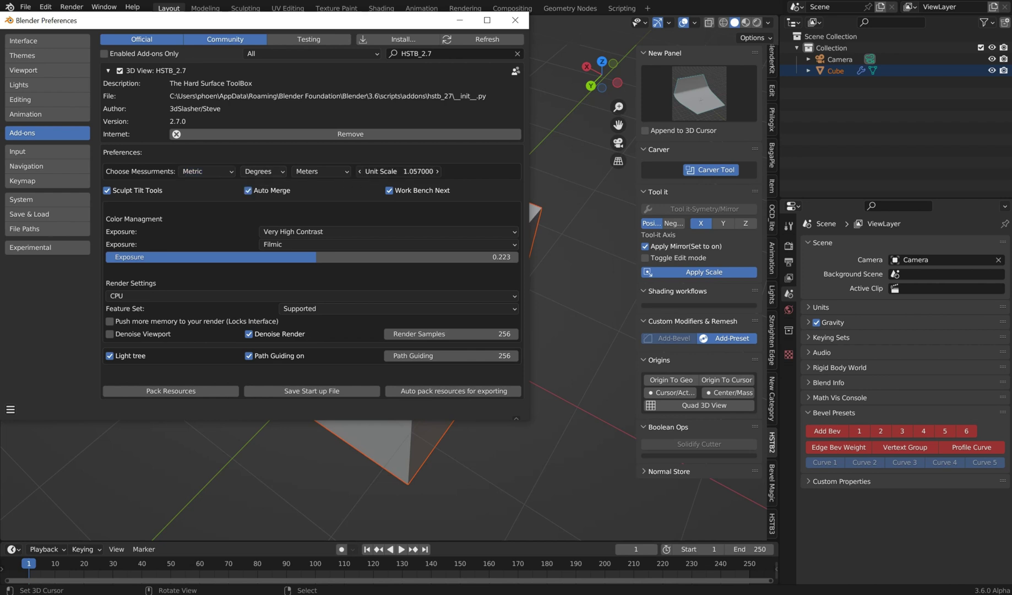
click(285, 231)
click(288, 244)
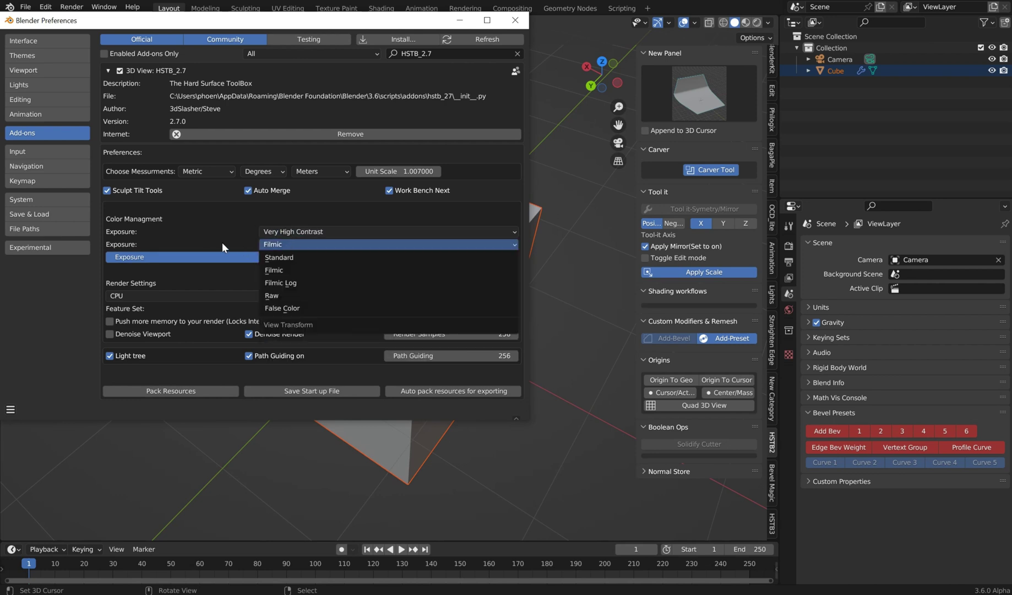
Step: Switch rendering to GPU Compute and enable 'Push more memory to your render'
click(109, 296)
click(136, 321)
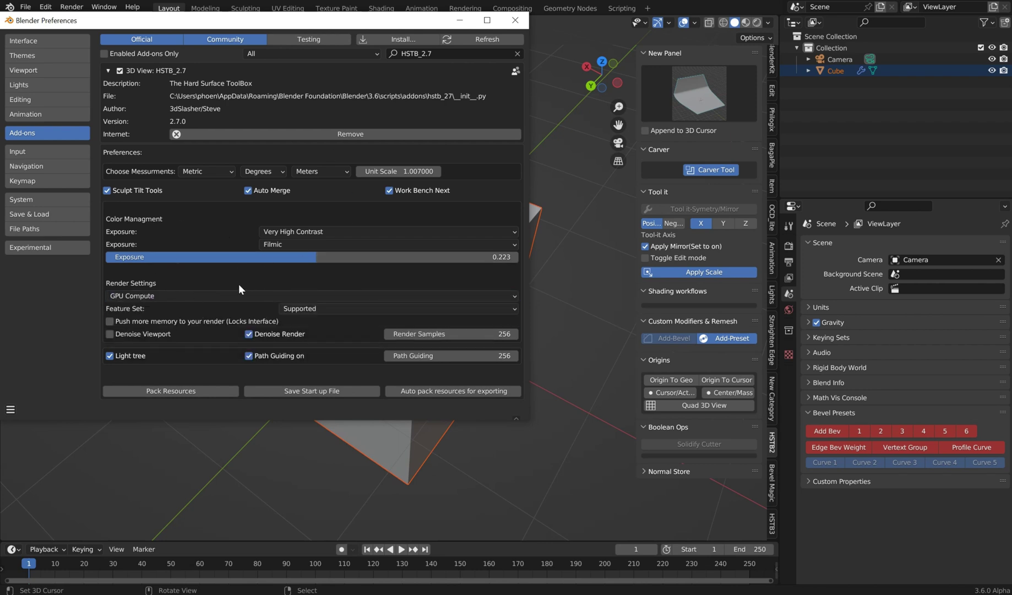
click(335, 306)
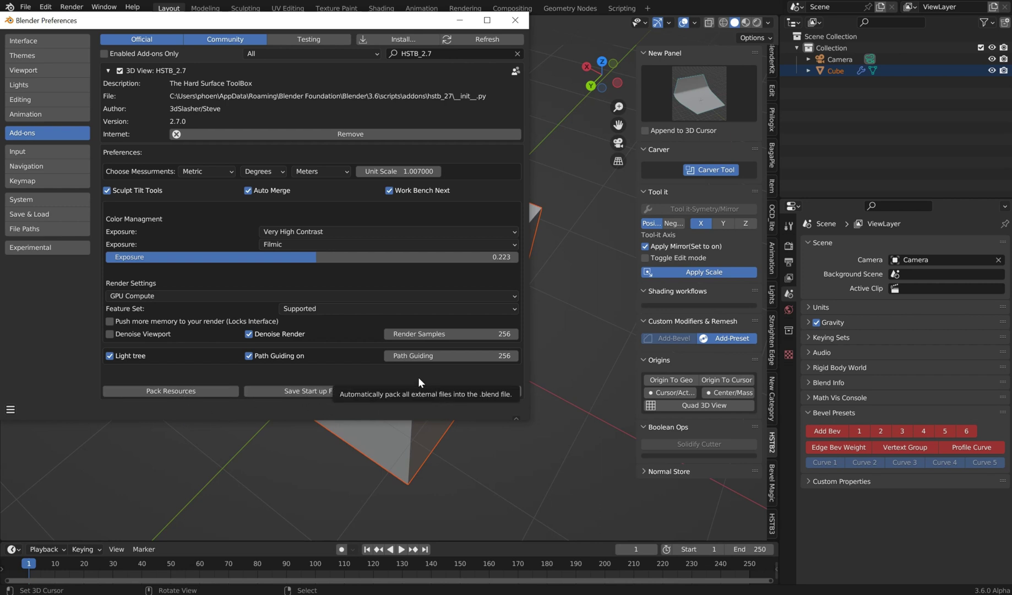
click(110, 321)
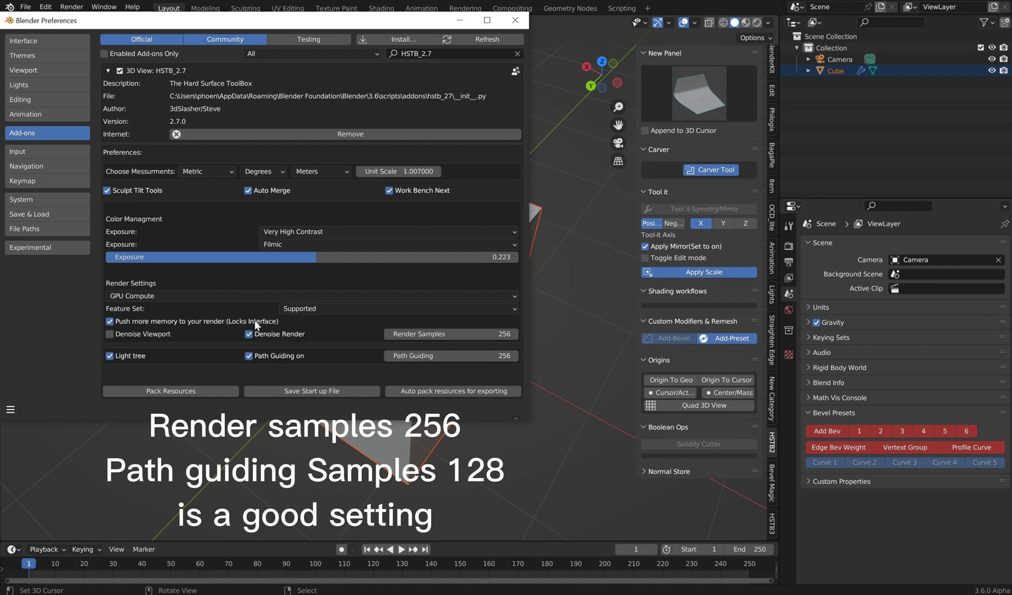
click(113, 321)
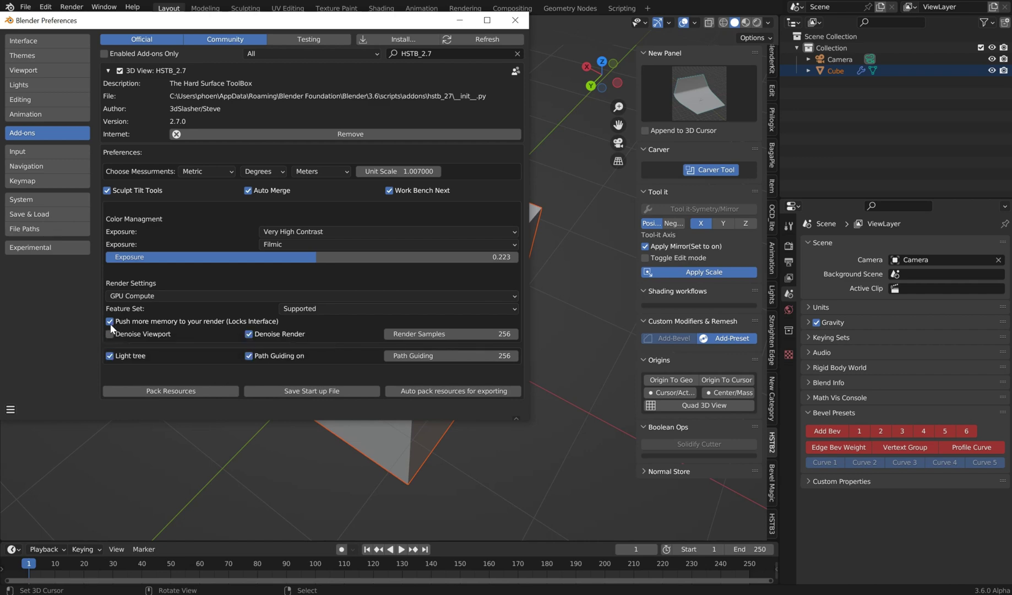
Step: Close Preferences and browse the Multi-Context menu over the cube
click(515, 20)
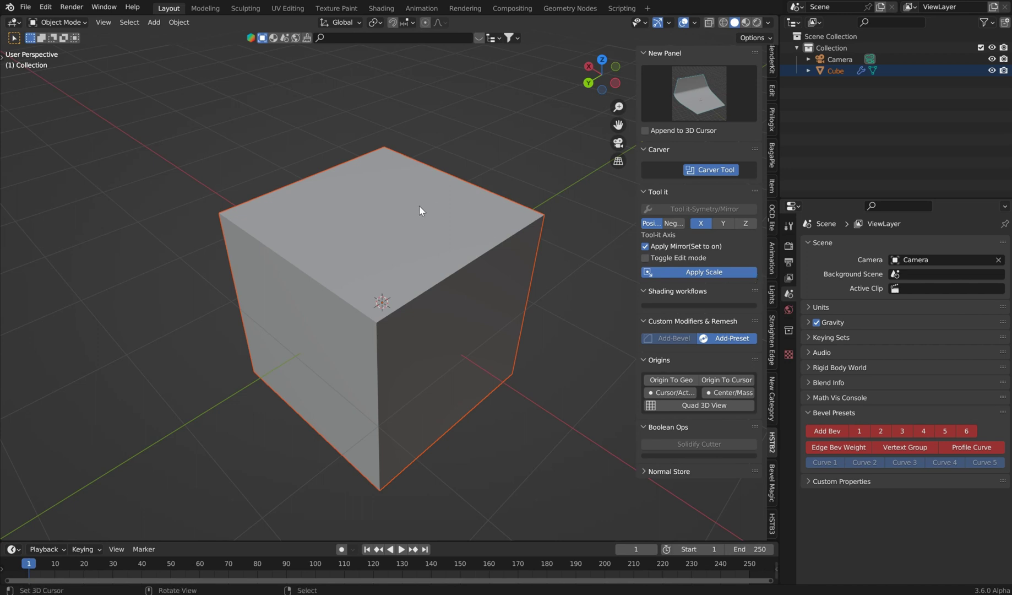
right_click(325, 186)
click(324, 185)
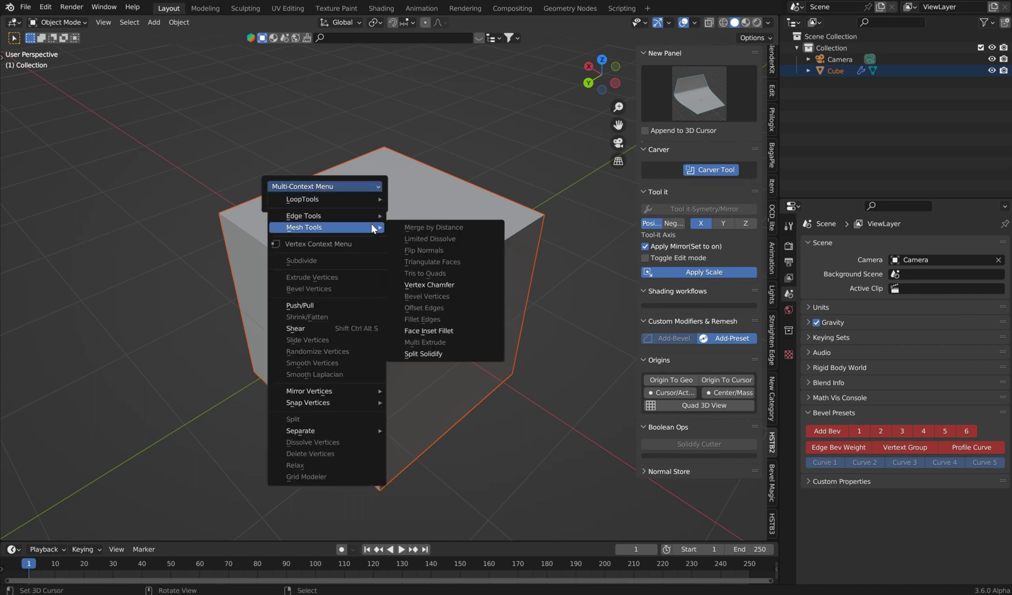
click(358, 187)
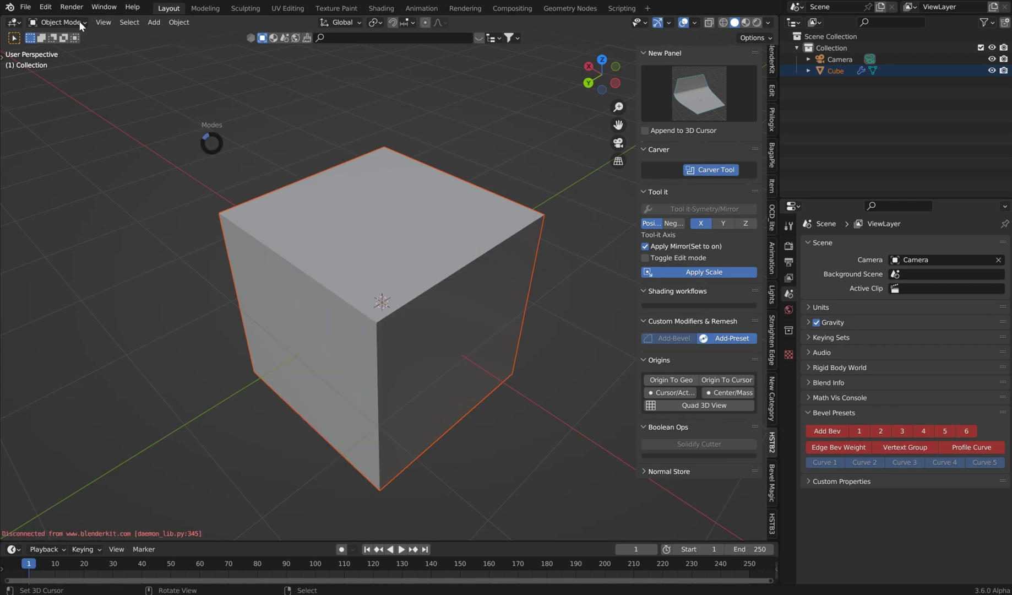
Step: Reopen Preferences, untick 'Push more memory to your render', and close the window
click(82, 38)
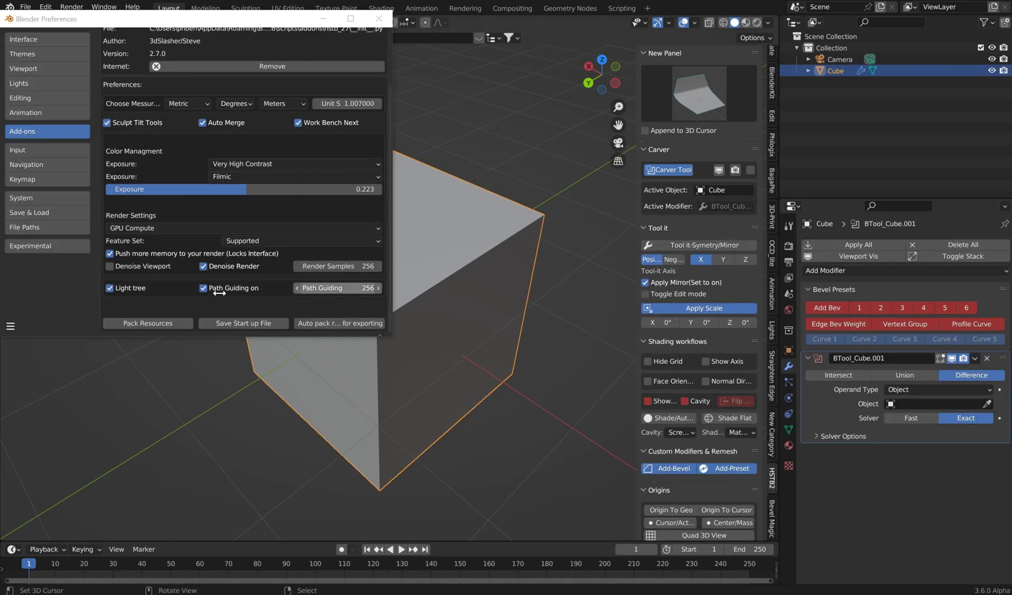
click(109, 253)
click(380, 18)
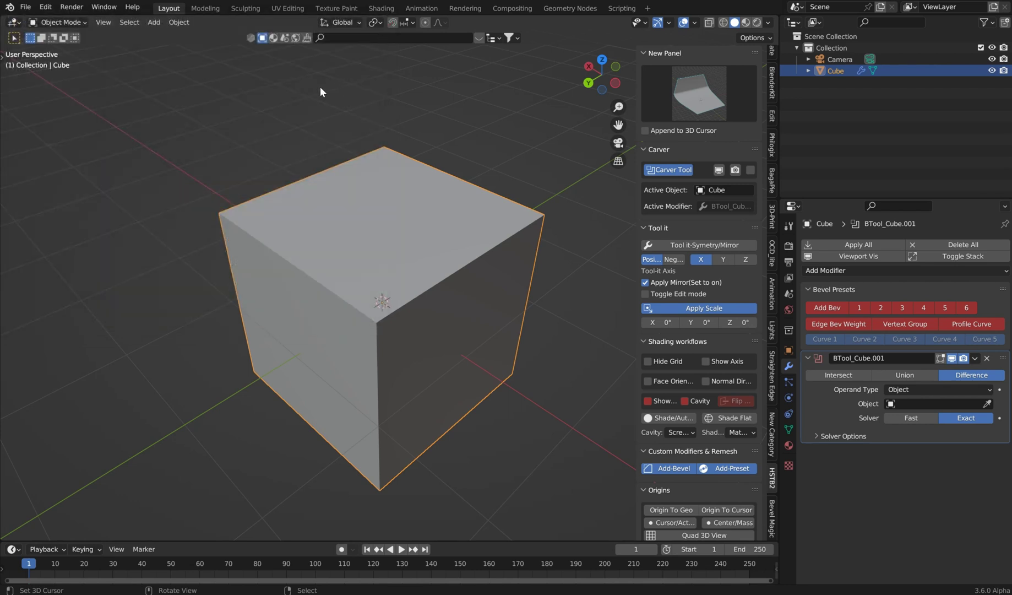
key(shift+s)
key(Escape)
Step: Enter Edit Mode via the Modes pie with vertex, edge and face selection enabled
click(46, 7)
middle_drag(388, 244, 362, 240)
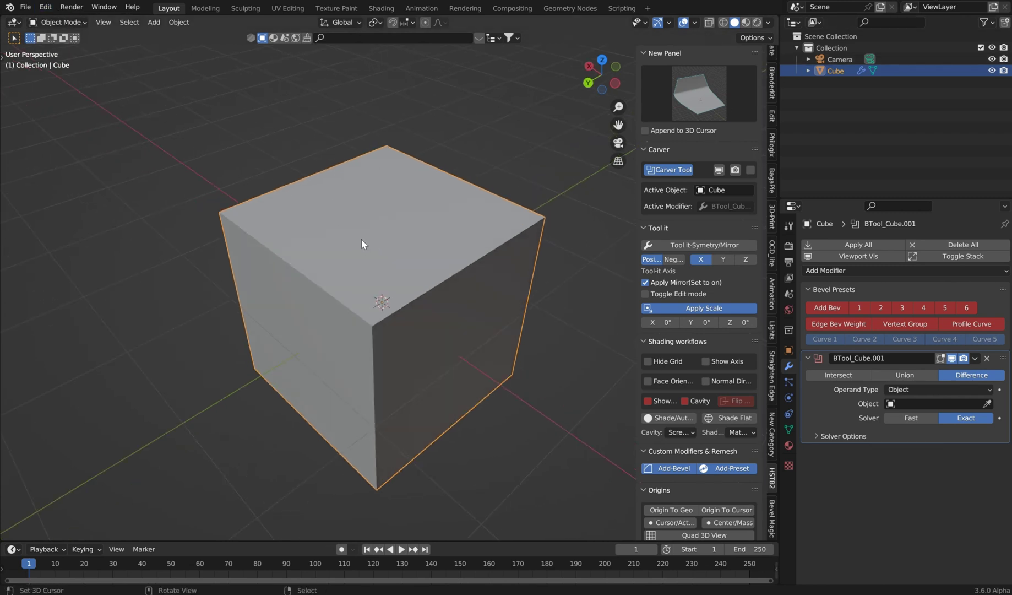
key(w)
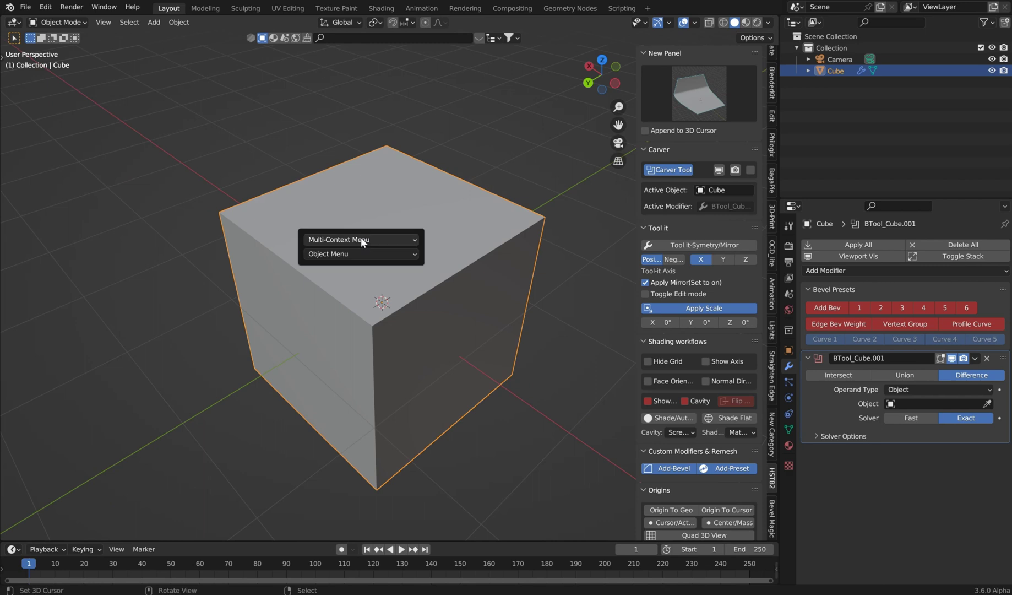
key(Tab)
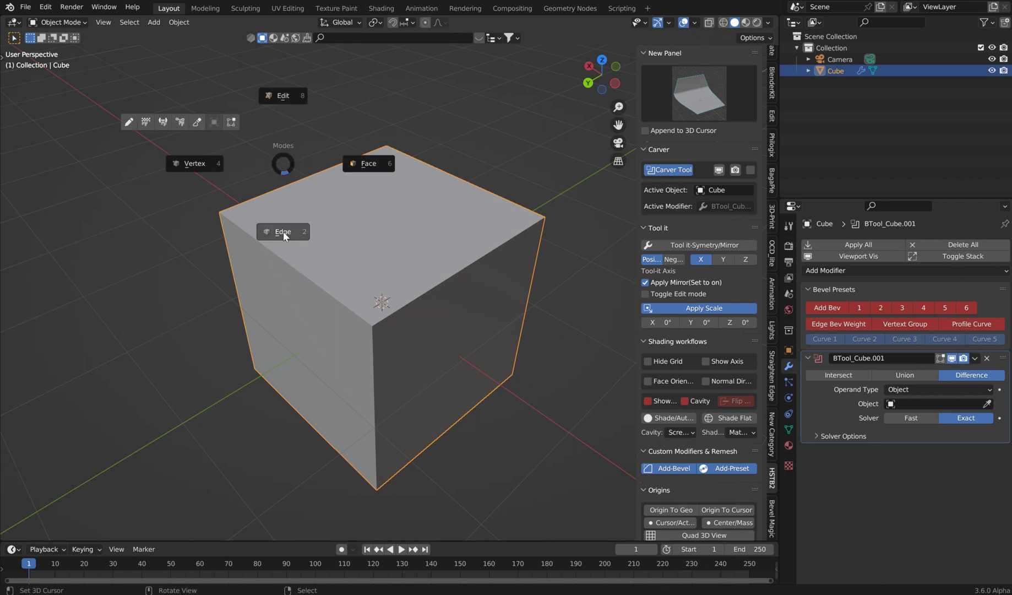
click(283, 232)
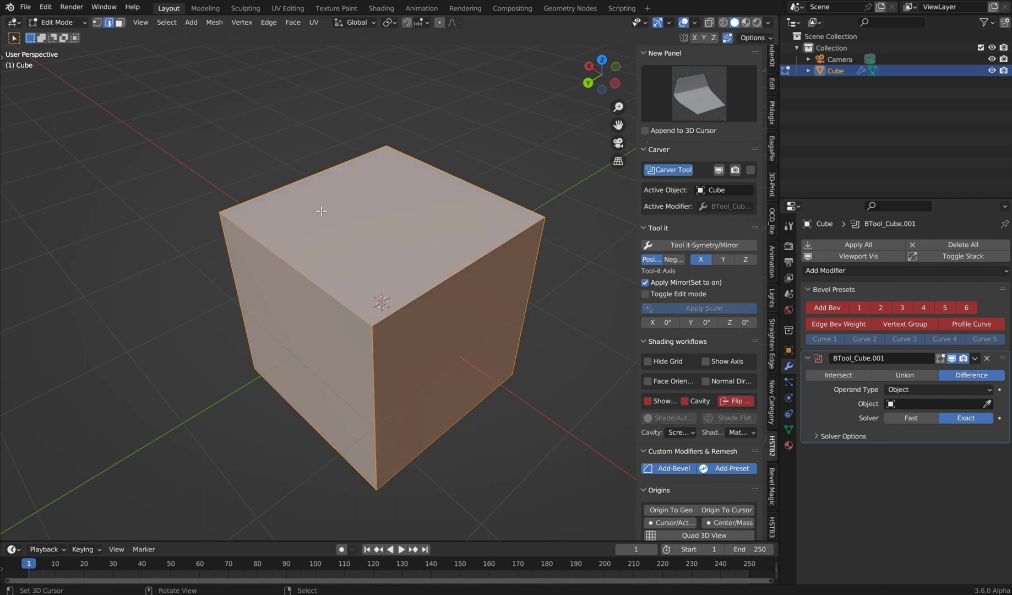
shift+click(97, 23)
shift+click(117, 22)
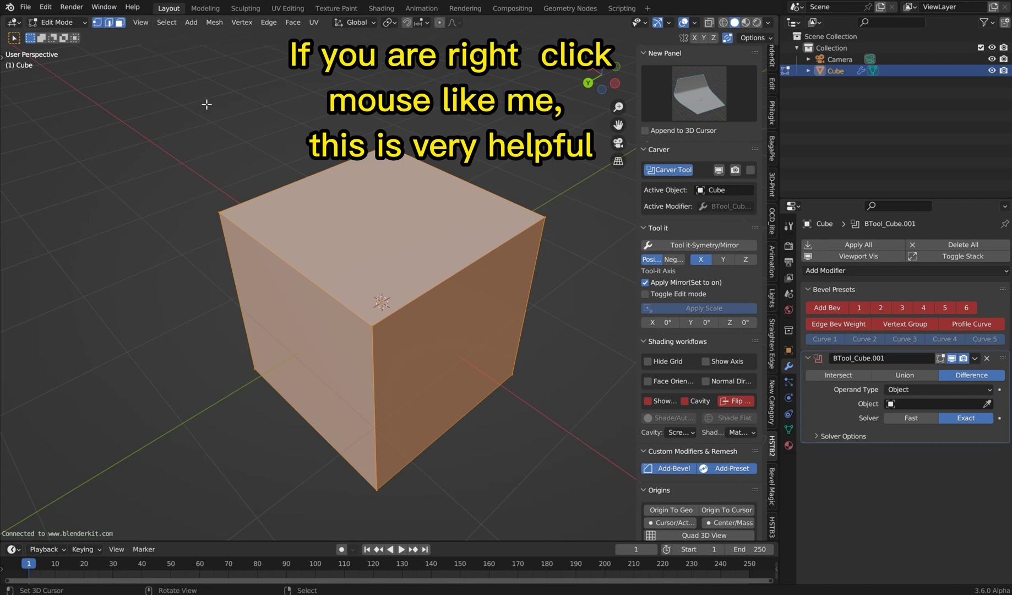
Step: Explore the Multi-Context menu and show the Bevel Magic panels
right_click(240, 162)
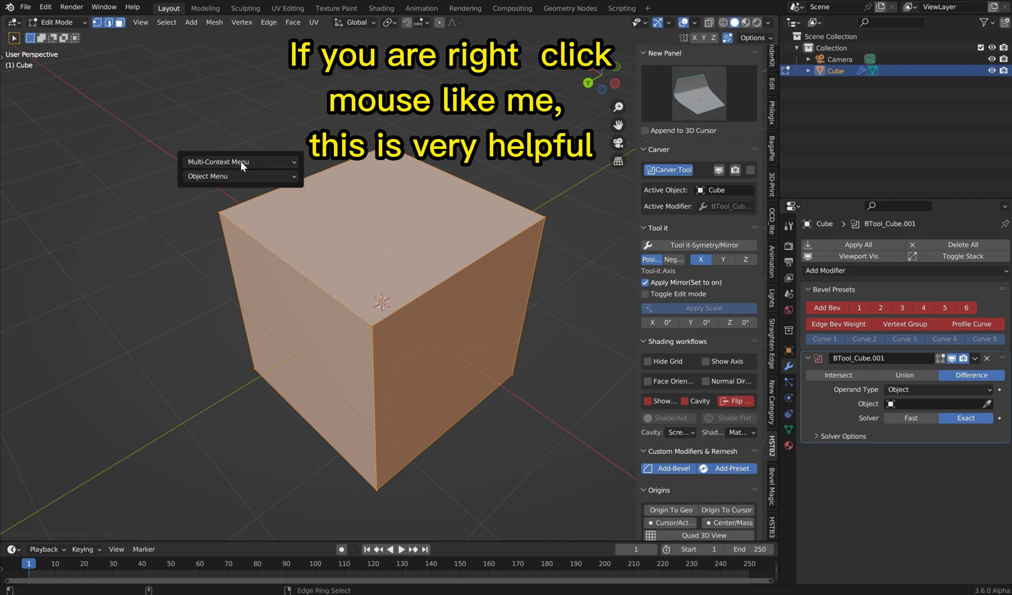
click(240, 161)
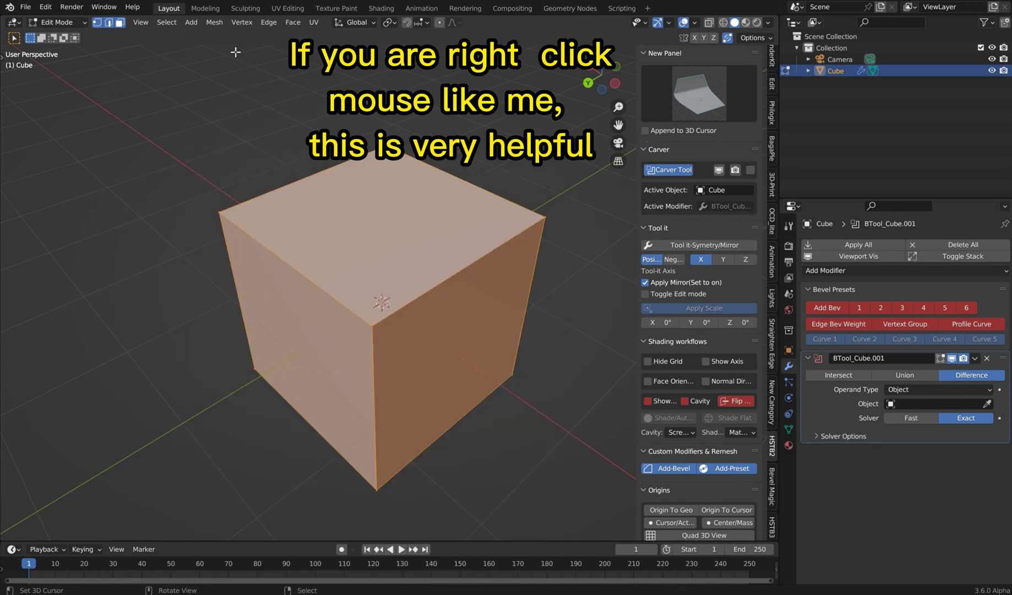
right_click(235, 53)
mouse_move(222, 65)
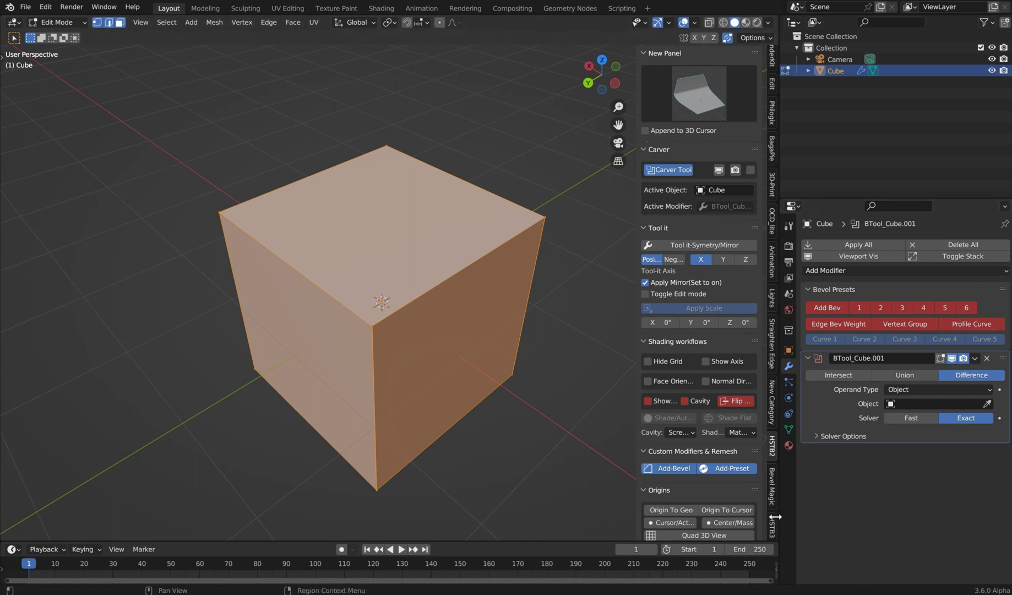
click(774, 492)
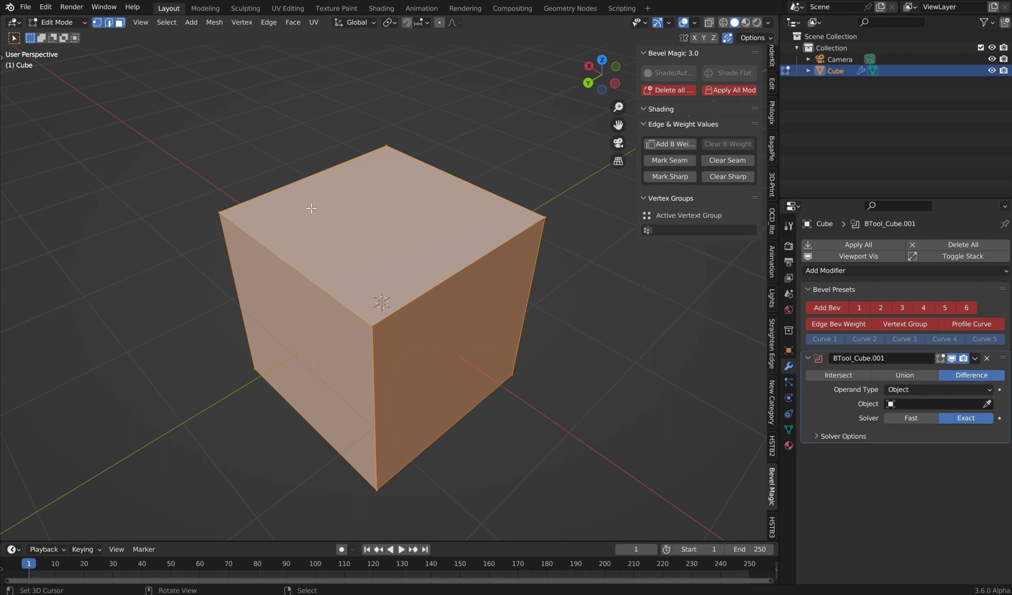
Step: Chamfer all eight cube corners with Multi Context menu > Vert Tools > Bevel Vertices
key(w)
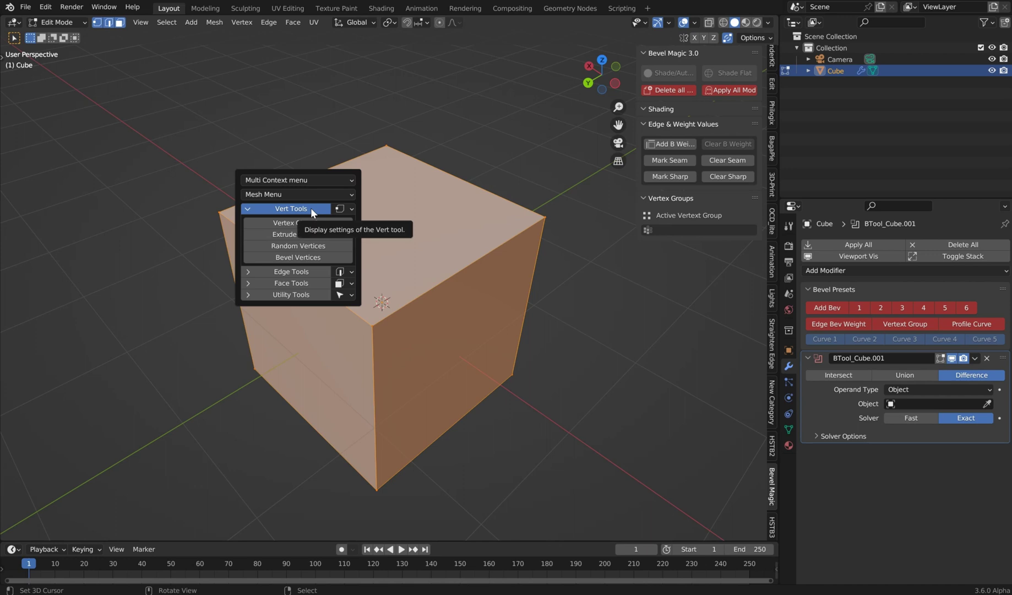
click(248, 208)
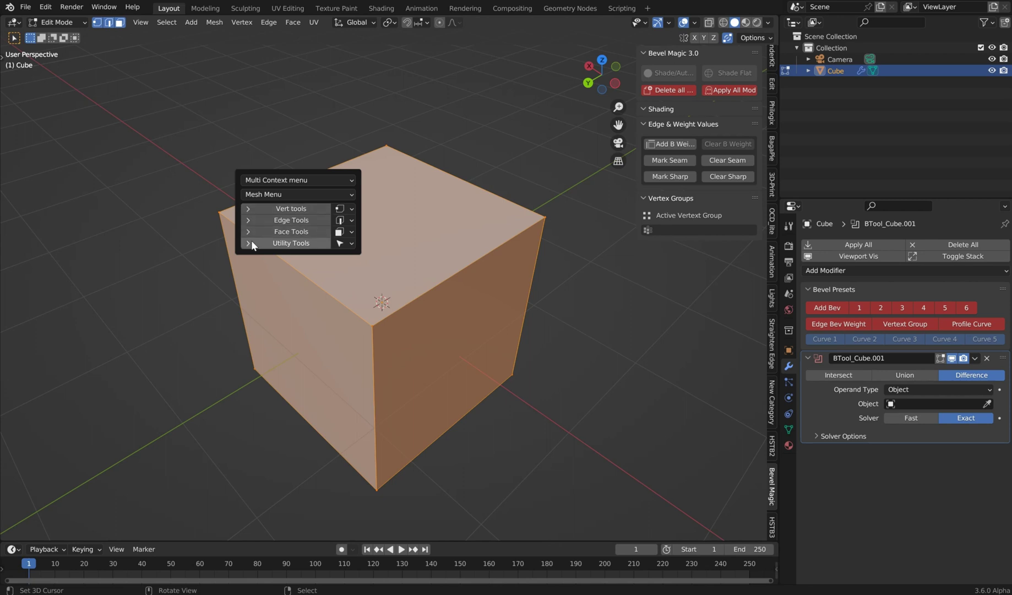
click(314, 181)
click(308, 184)
click(303, 191)
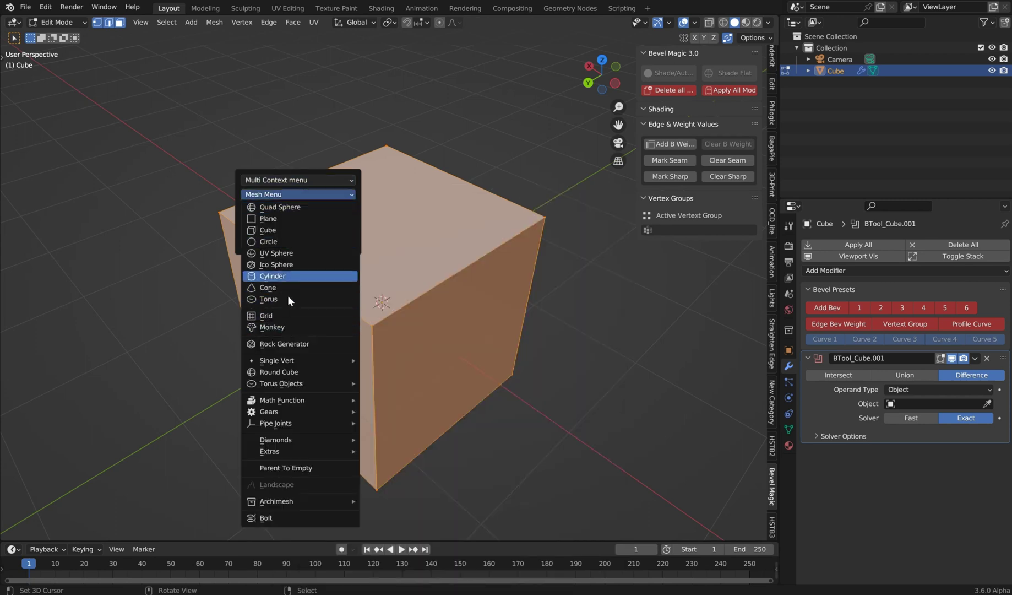
click(276, 196)
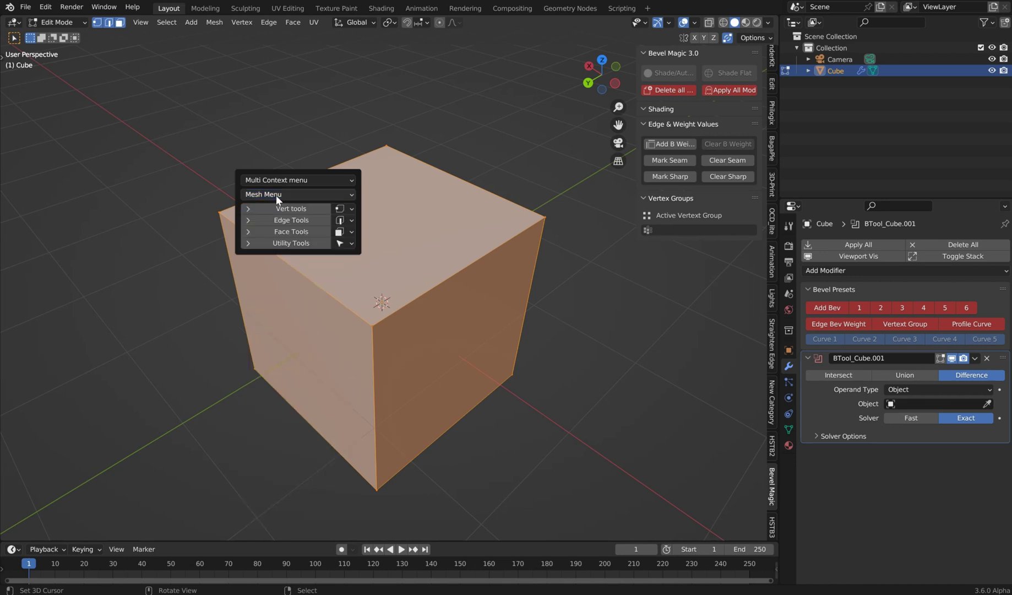
click(242, 208)
click(305, 256)
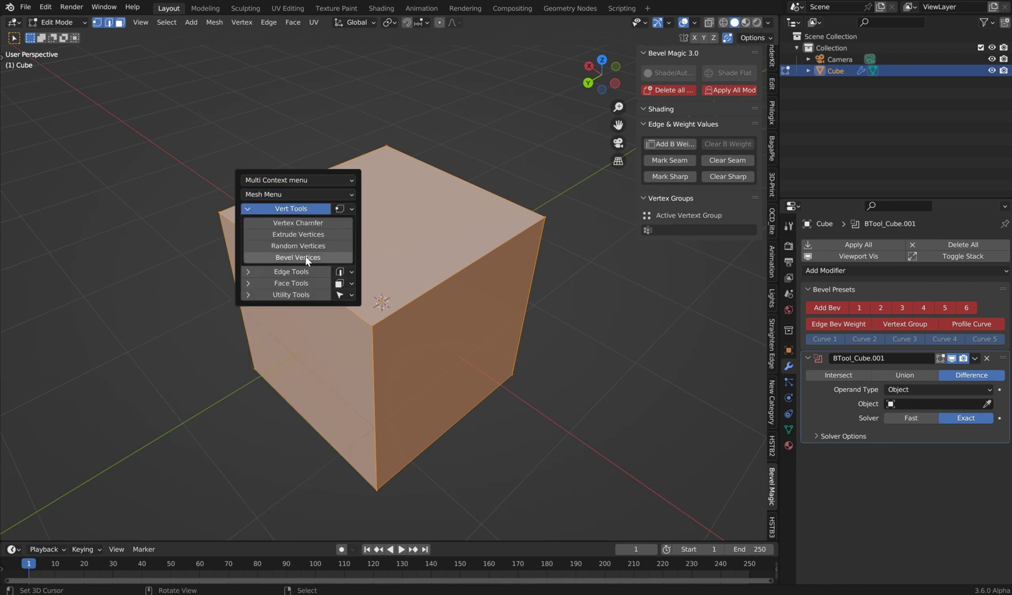
click(257, 354)
Step: In Object Mode, add a Bevel modifier using presets 1, 3 and 5: 0.01007 m, 10 segments
middle_drag(358, 231, 337, 202)
key(Tab)
scroll(402, 187, up, 2)
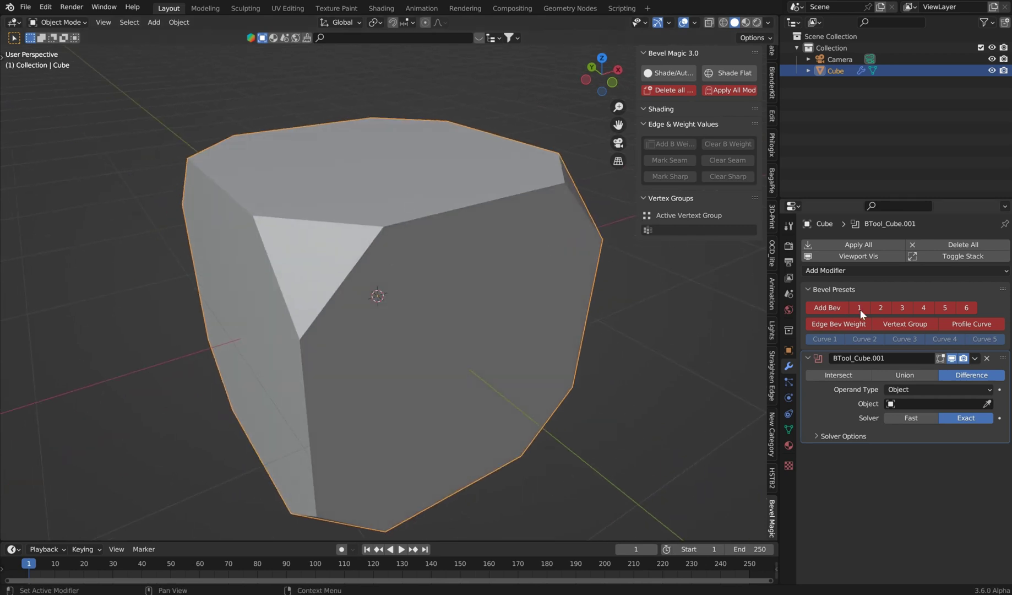
click(825, 306)
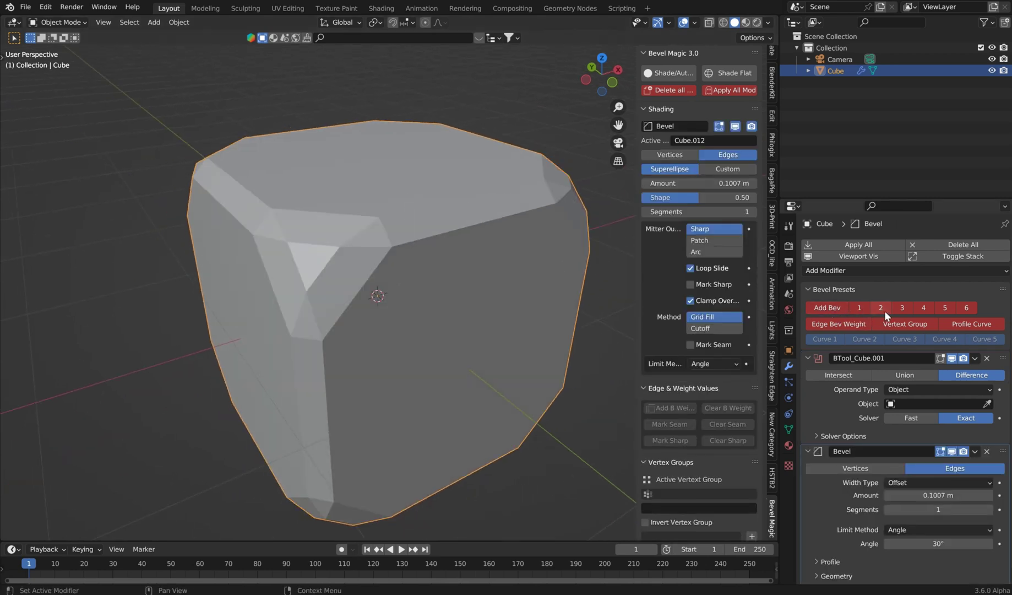
click(906, 307)
click(936, 308)
middle_drag(426, 318, 416, 190)
middle_drag(413, 241, 430, 177)
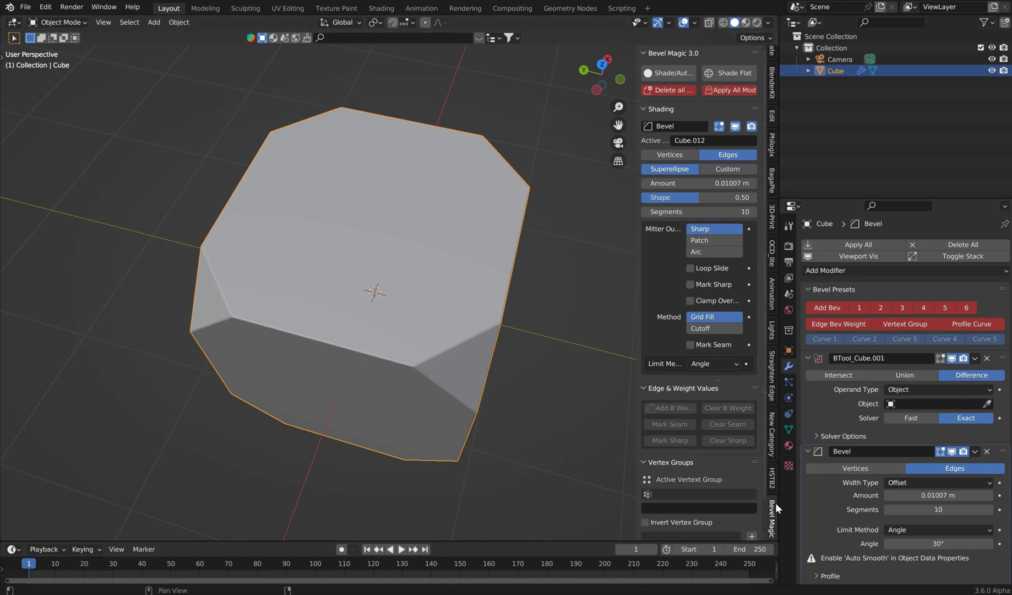
Step: Add an HSTB3 cylinder with 3.17 m depth and 0.427 m radius, then convert it to mesh
scroll(773, 504, down, 2)
click(773, 524)
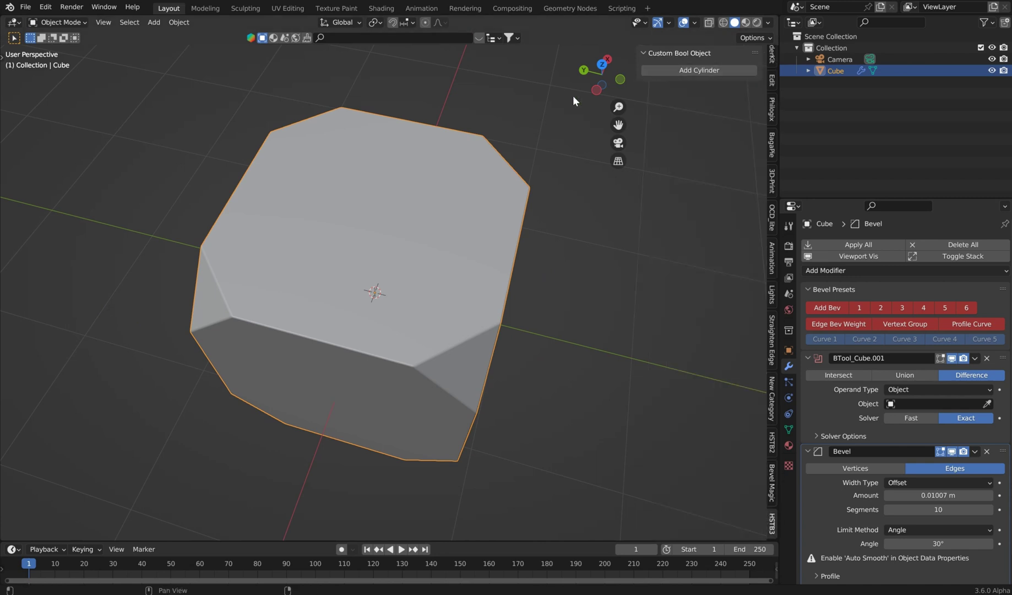
click(688, 69)
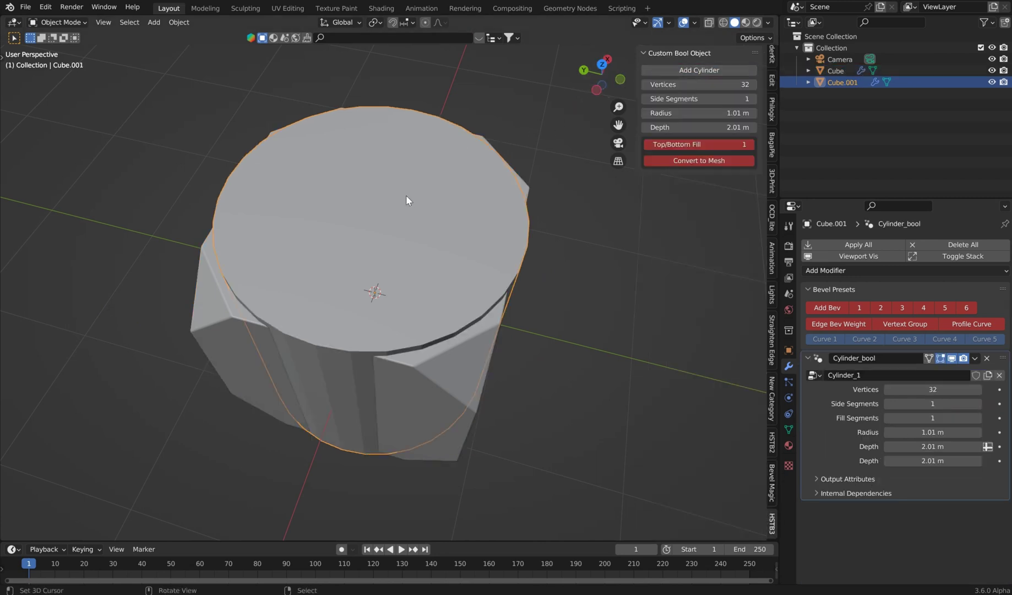
drag(698, 132, 702, 85)
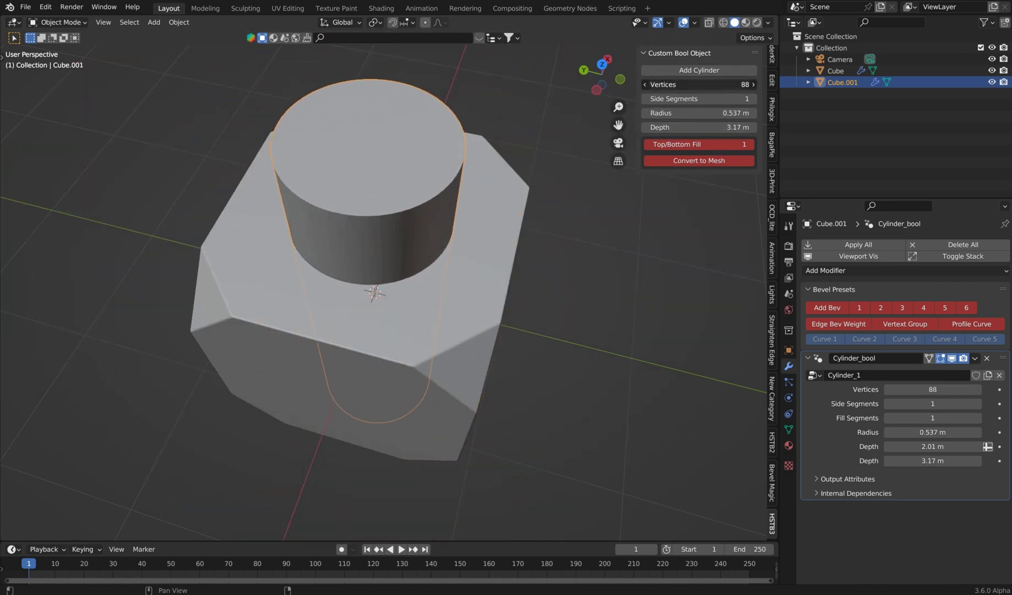
middle_drag(469, 210, 444, 165)
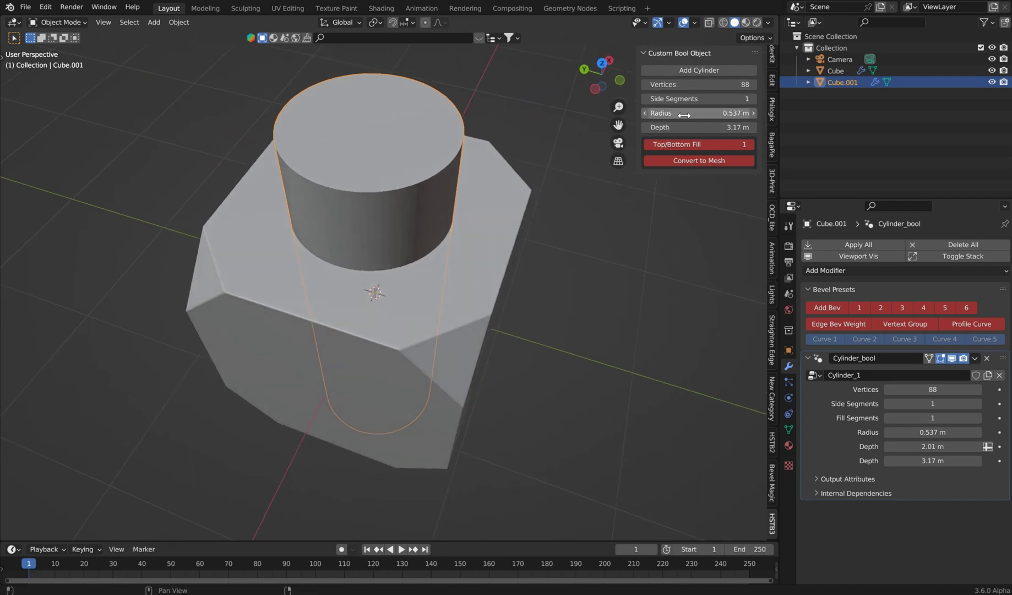
mouse_move(650, 113)
mouse_down()
mouse_move(682, 113)
mouse_move(633, 112)
mouse_up()
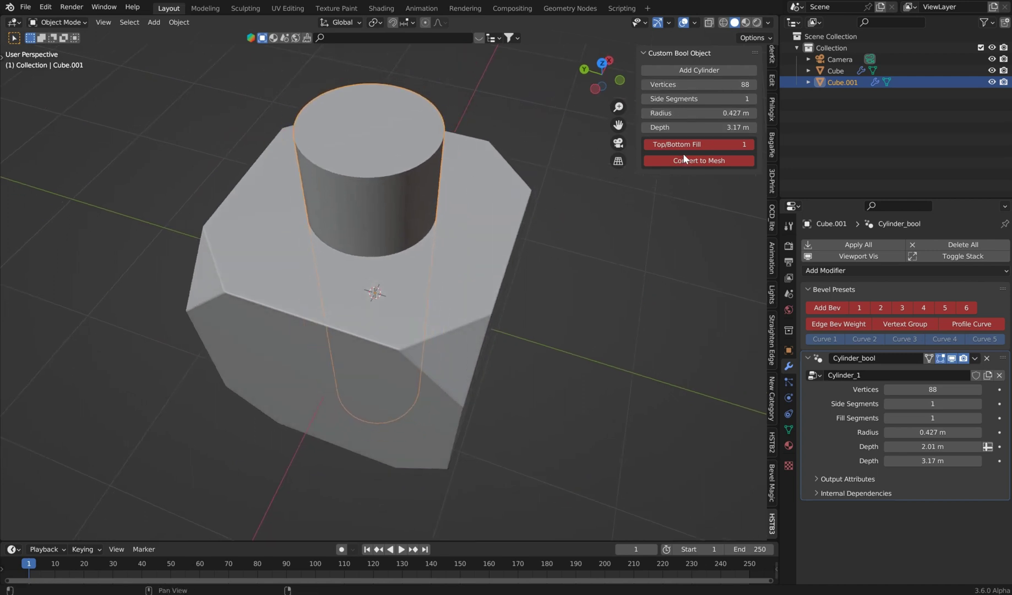
click(698, 160)
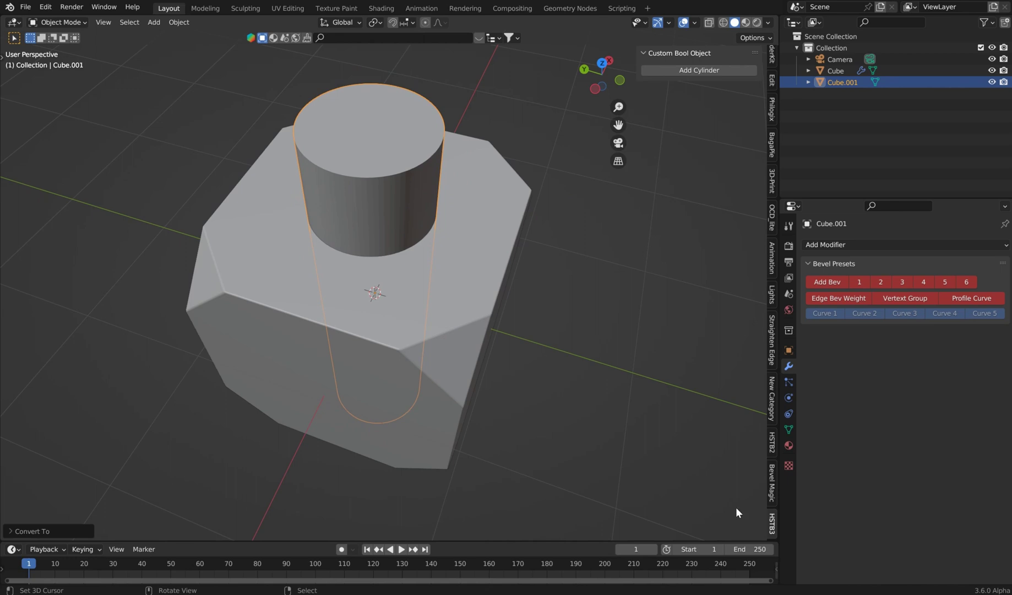
Step: Smooth-shade the new cylinder from the Bevel Magic panel
click(772, 484)
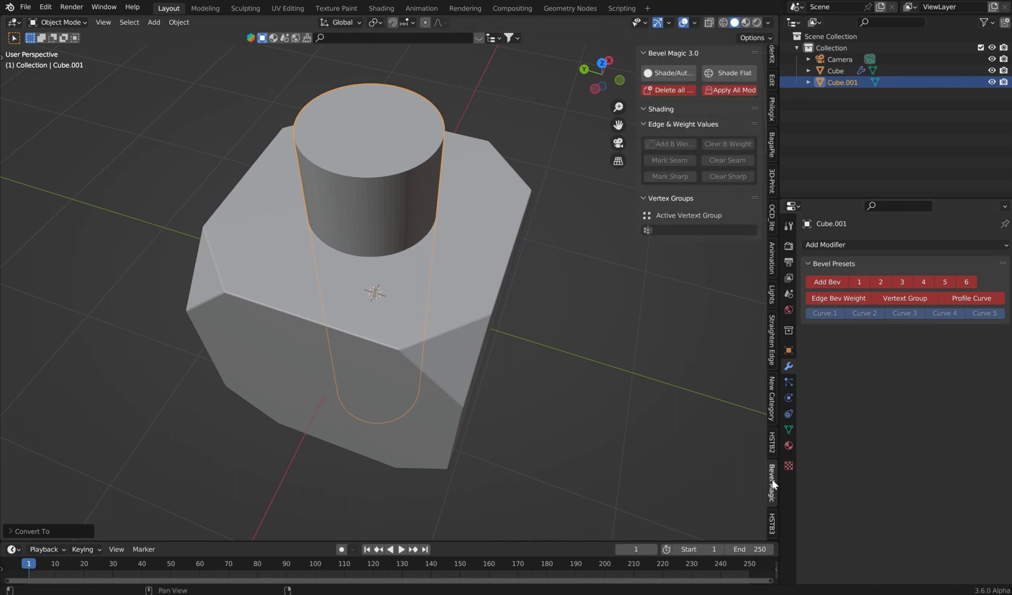
click(660, 72)
middle_drag(422, 169, 310, 210)
middle_drag(515, 177, 519, 175)
Step: Rotate the cylinder 45° and apply a Bool Tool Difference cut into the cube
text(r)
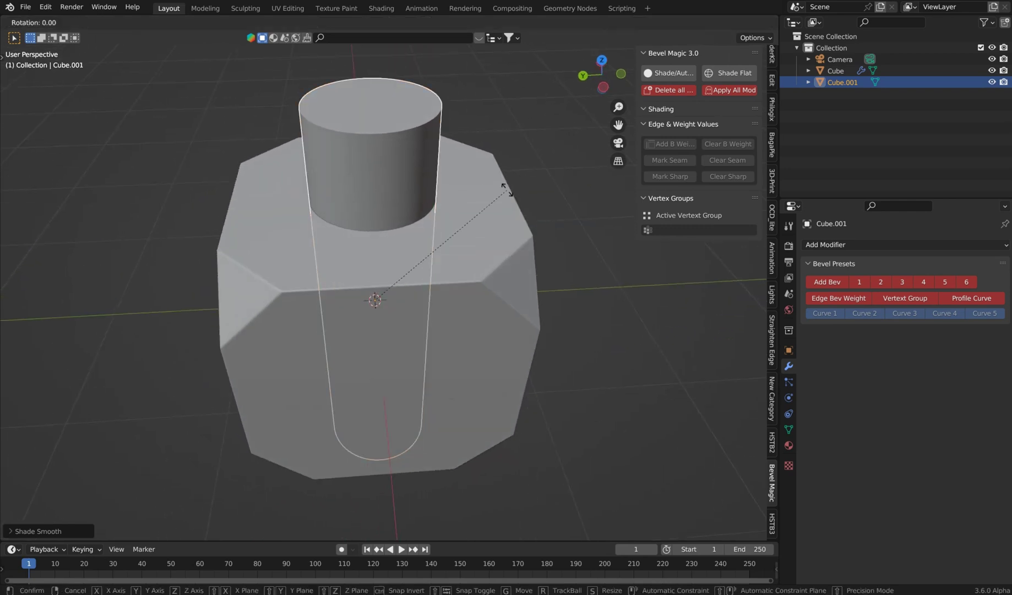
text(45)
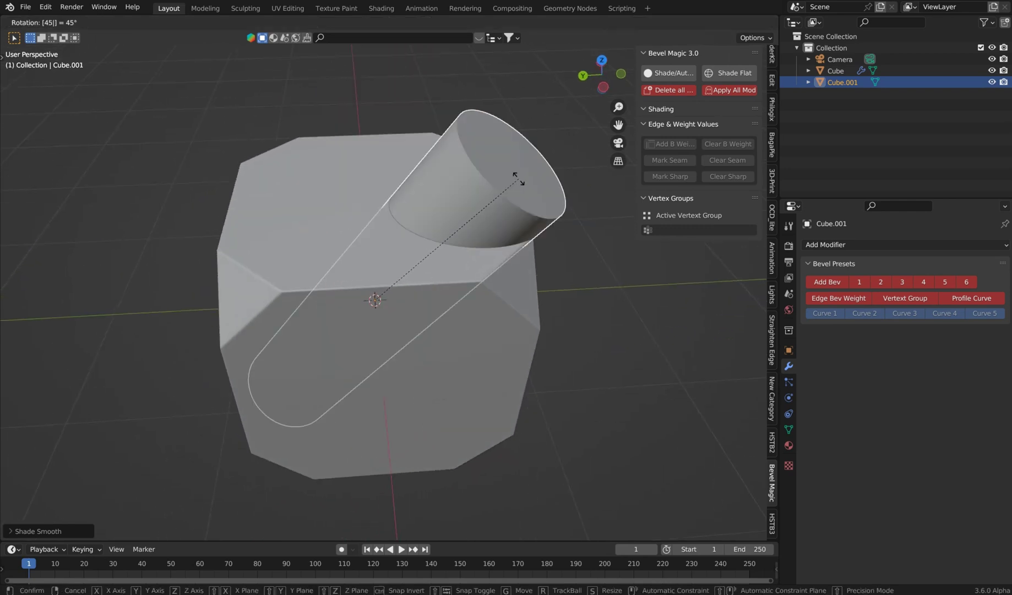
key(Return)
middle_drag(518, 179, 317, 270)
shift+click(317, 270)
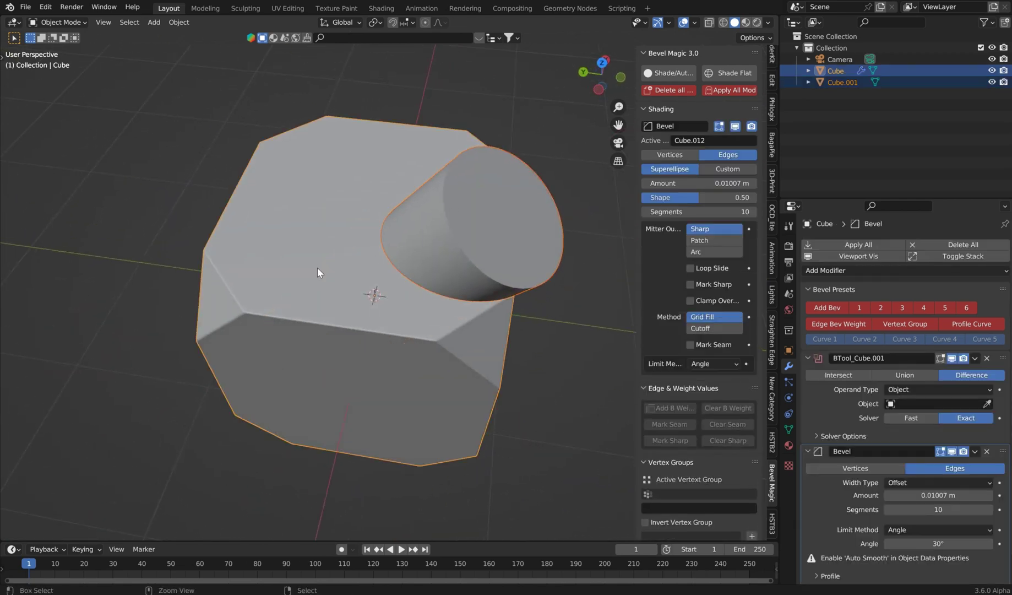
key(ctrl+shift+KP_Subtract)
mouse_move(319, 226)
middle_down()
mouse_move(257, 181)
mouse_move(351, 213)
mouse_move(451, 225)
middle_up()
Step: Undo the angled cut and cut a new HSTB3 Custom Bool cylinder into the cube with Ctrl+Minus
click(424, 193)
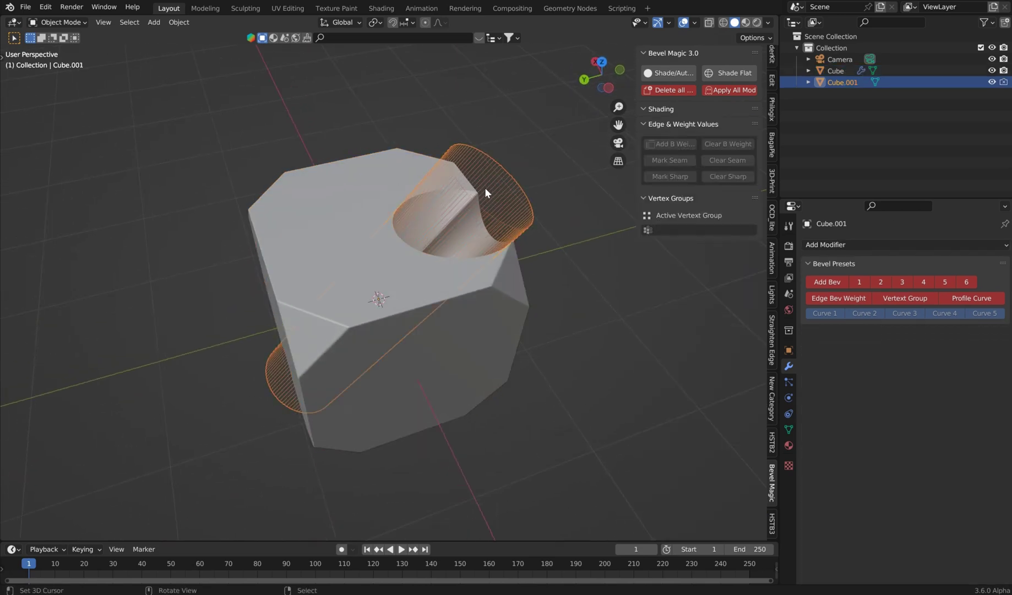
key(ctrl+z)
key(ctrl+z)
key(ctrl+z)
key(ctrl+z)
key(ctrl+z)
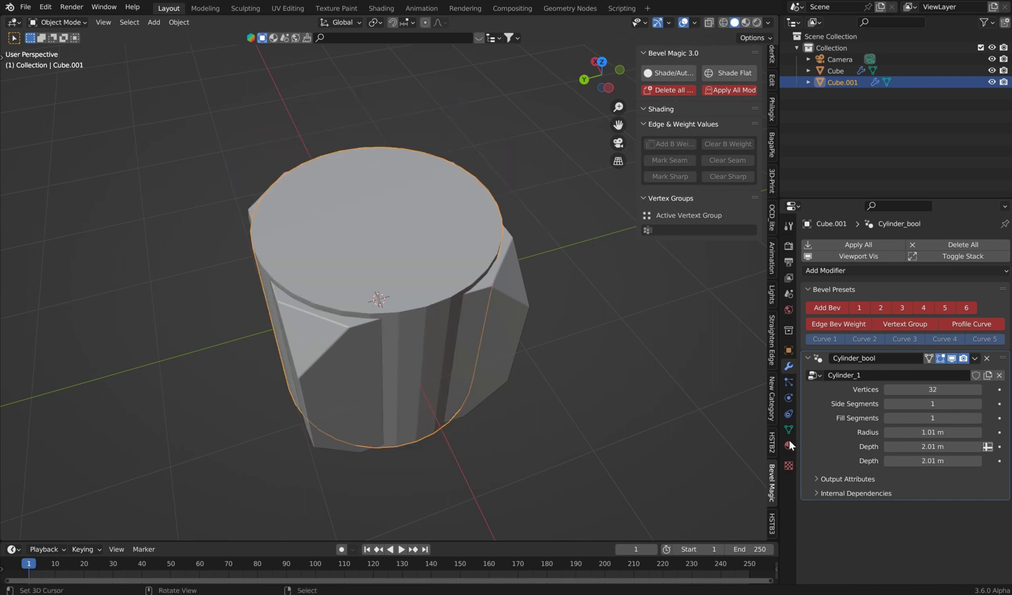
click(771, 443)
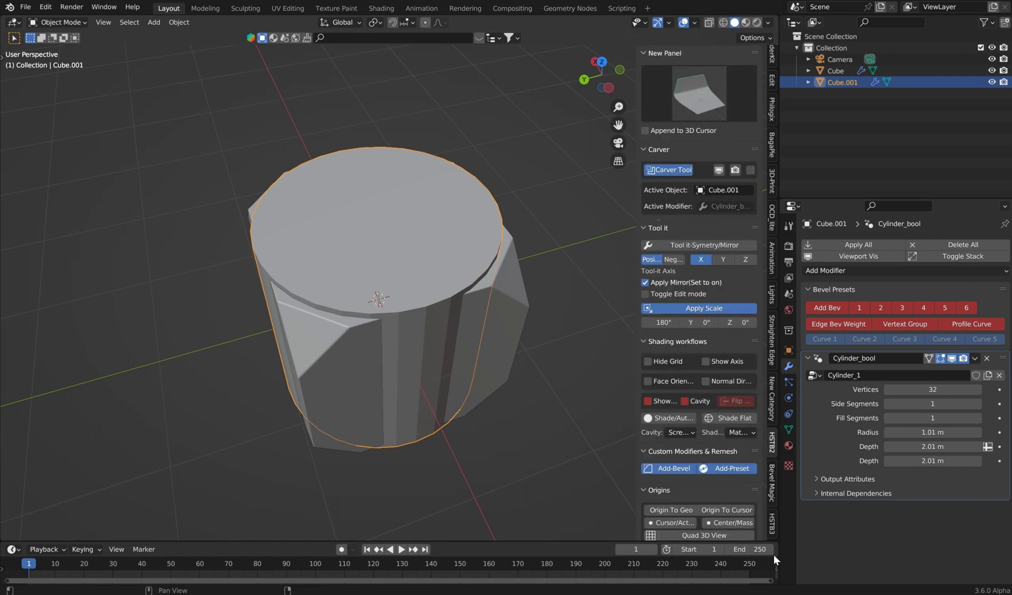
click(773, 524)
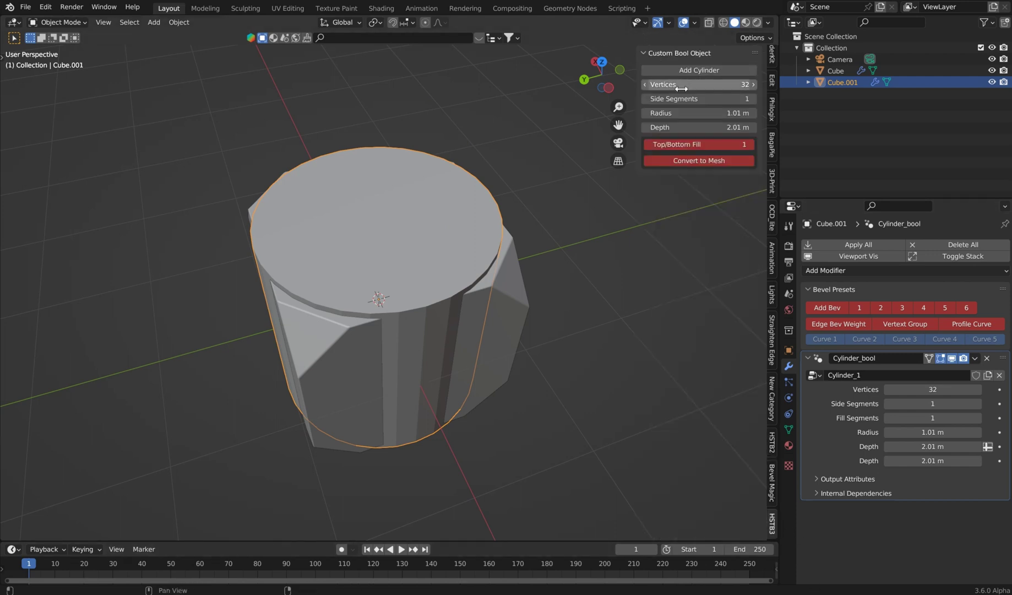
drag(681, 89, 707, 89)
drag(683, 127, 716, 84)
shift+click(464, 208)
key(ctrl+minus)
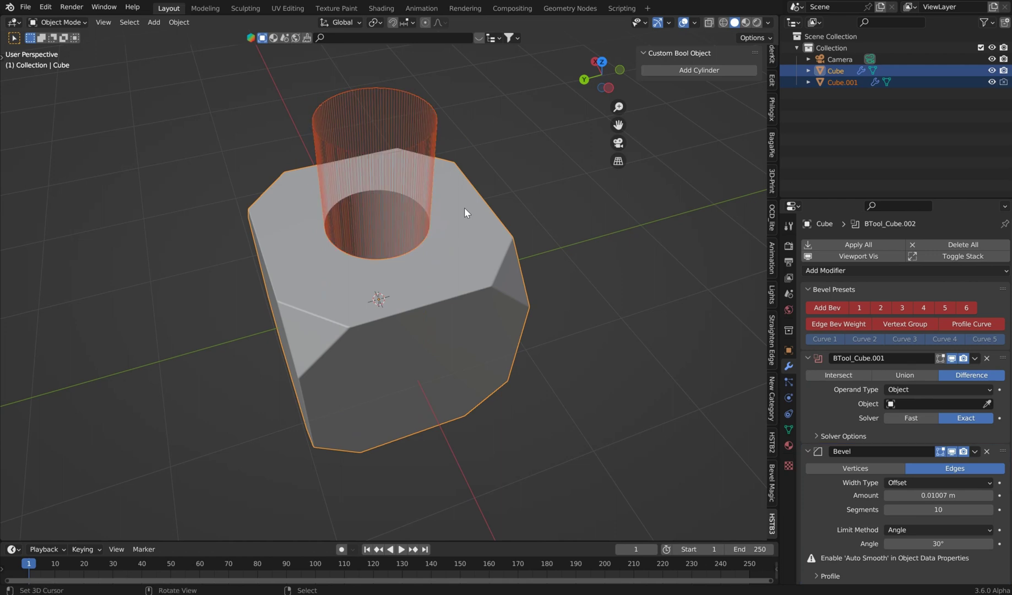
Step: Set the cutter to 9 vertices, 3.82 m depth and 0.922 m radius
click(389, 116)
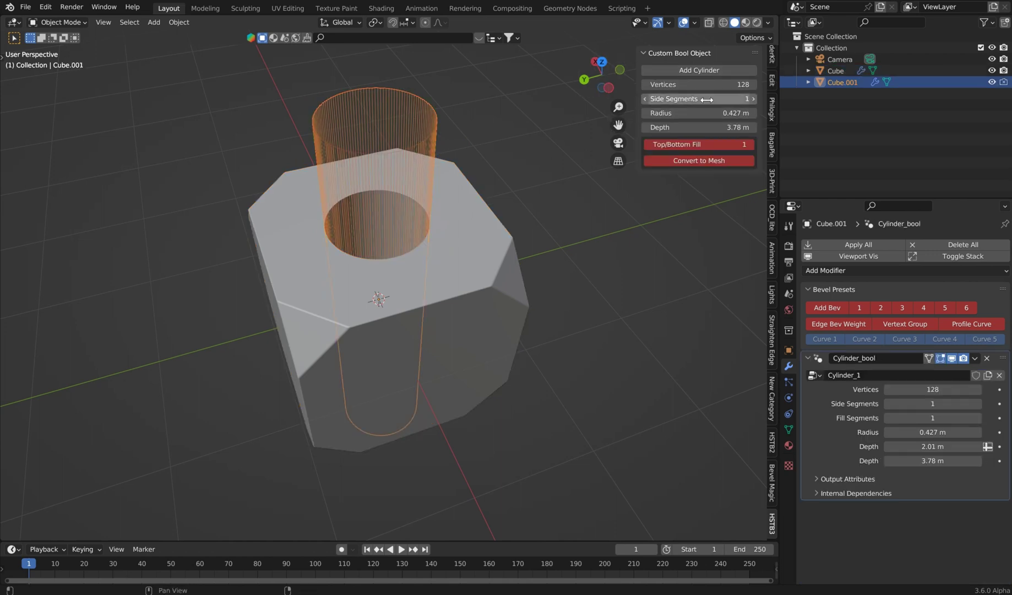
drag(713, 86, 663, 86)
mouse_move(726, 124)
mouse_down()
mouse_move(734, 123)
mouse_move(712, 112)
mouse_move(739, 113)
mouse_up()
middle_drag(473, 200, 346, 220)
mouse_move(577, 156)
middle_down()
mouse_move(553, 172)
mouse_move(567, 165)
middle_up()
Step: Convert the cutter to a mesh and apply all modifiers on the cup
click(711, 160)
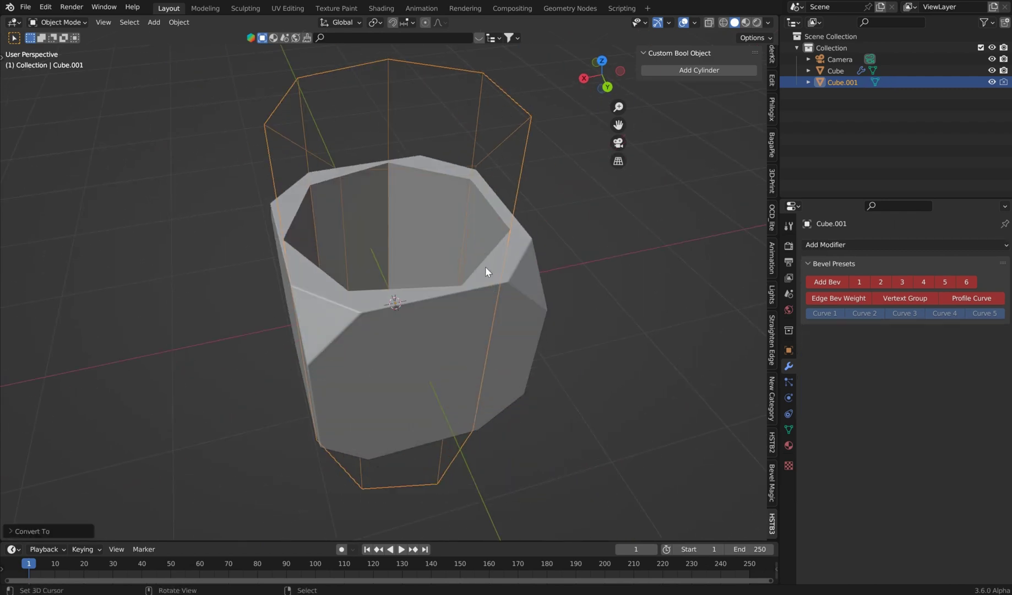
click(502, 280)
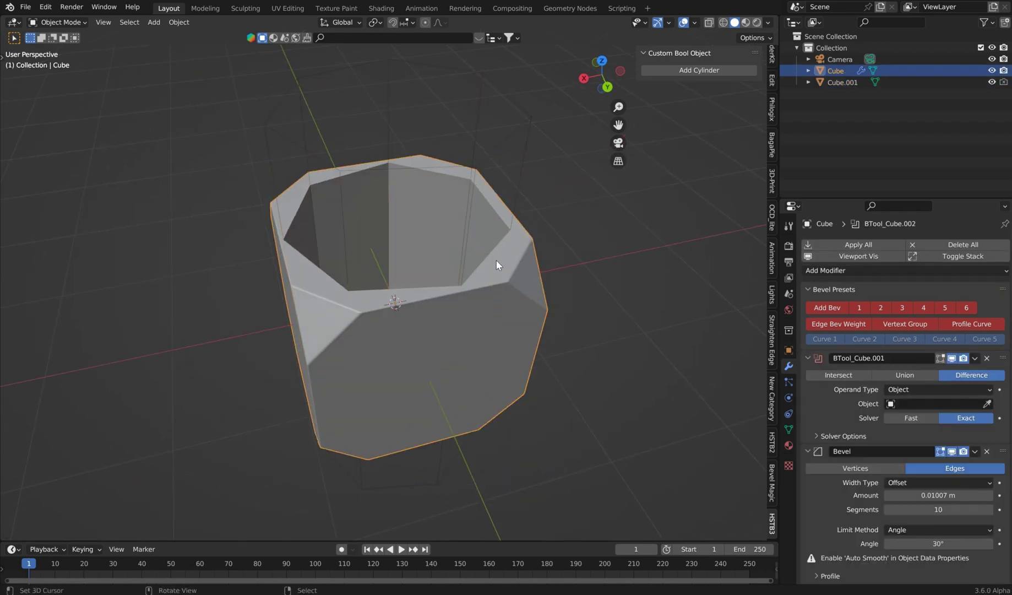
click(772, 475)
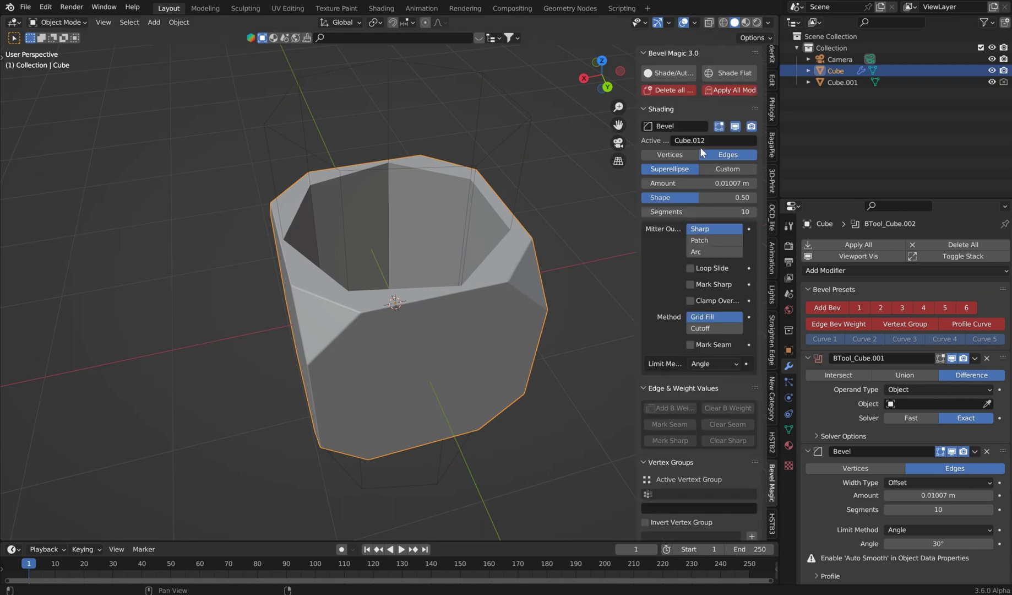
click(728, 87)
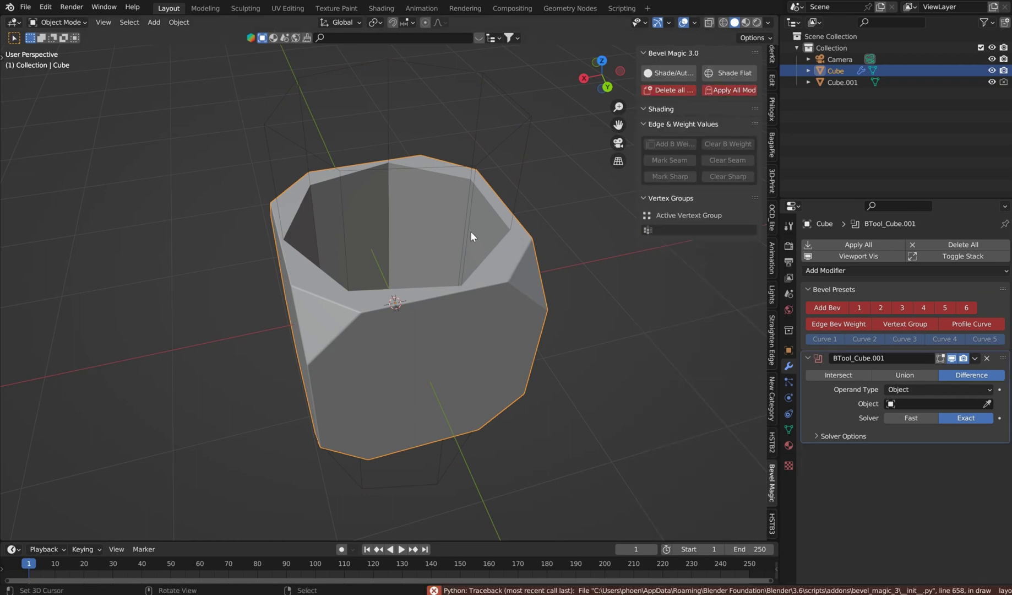
Step: Delete the leftover cylinder cutter Cube.001 and reselect the cup
click(508, 137)
key(Delete)
middle_drag(488, 127, 473, 223)
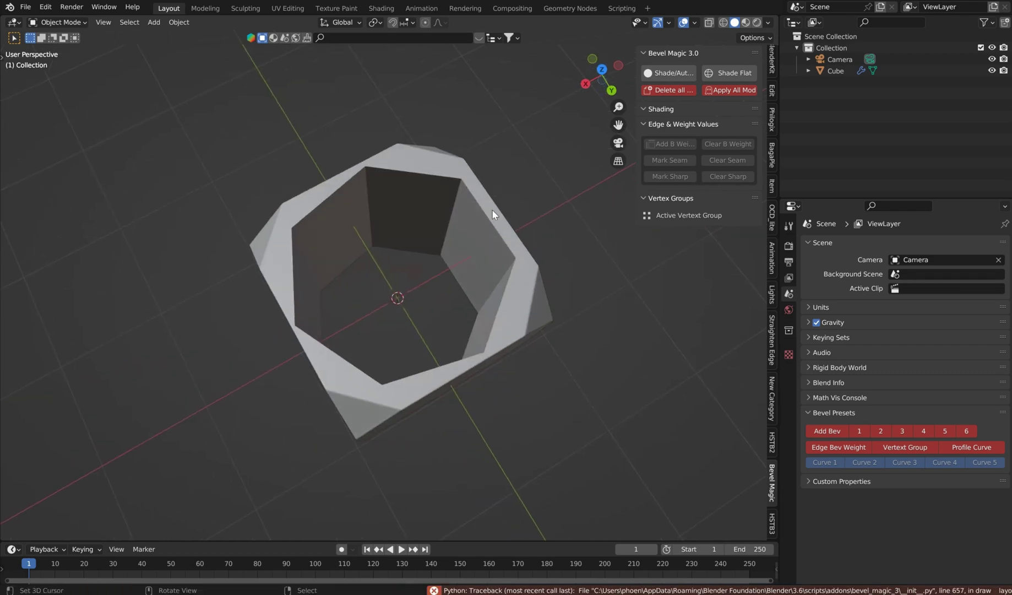
scroll(439, 148, up, 4)
middle_drag(439, 148, 273, 152)
click(529, 291)
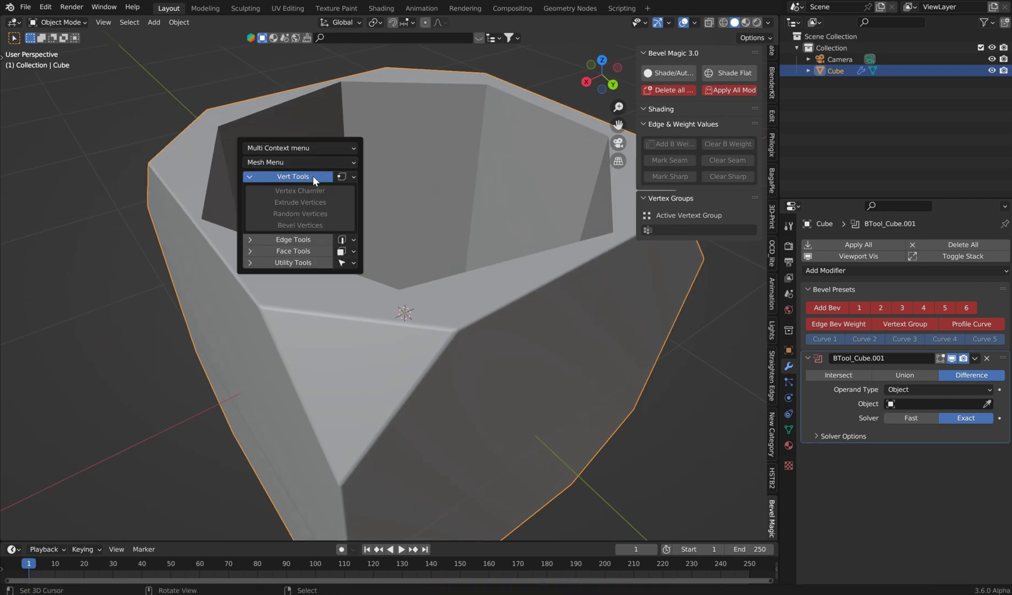
Step: Bevel the rim edge with Edge Tools > Bevel Edges and switch to edge selection
click(247, 239)
click(290, 286)
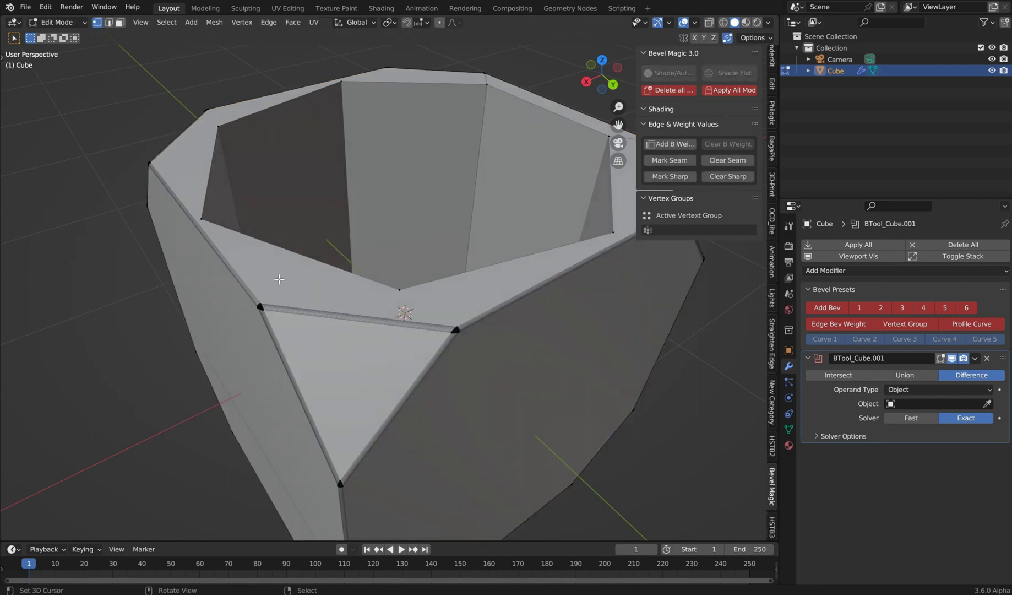
key(ctrl+Tab)
click(368, 240)
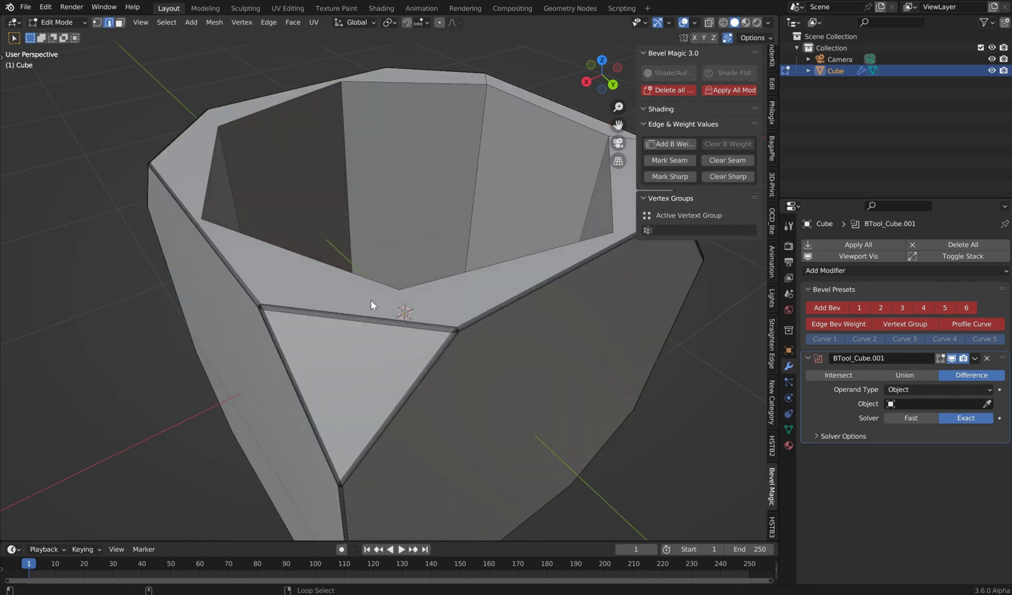
Step: Browse the Vert, Face and Utility Tools sections of the Multi Context menu
key(w)
click(410, 301)
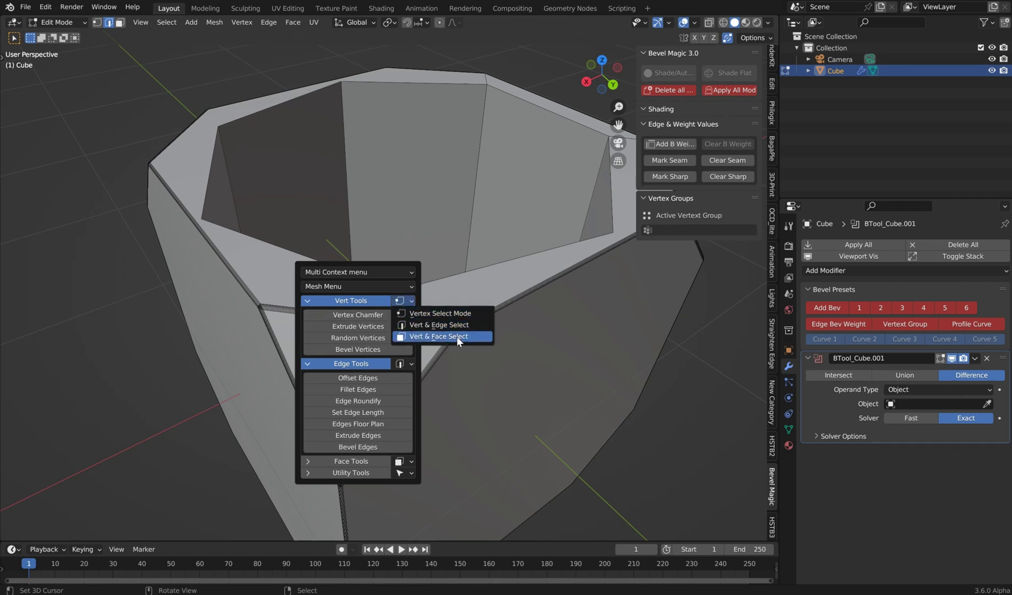
click(410, 364)
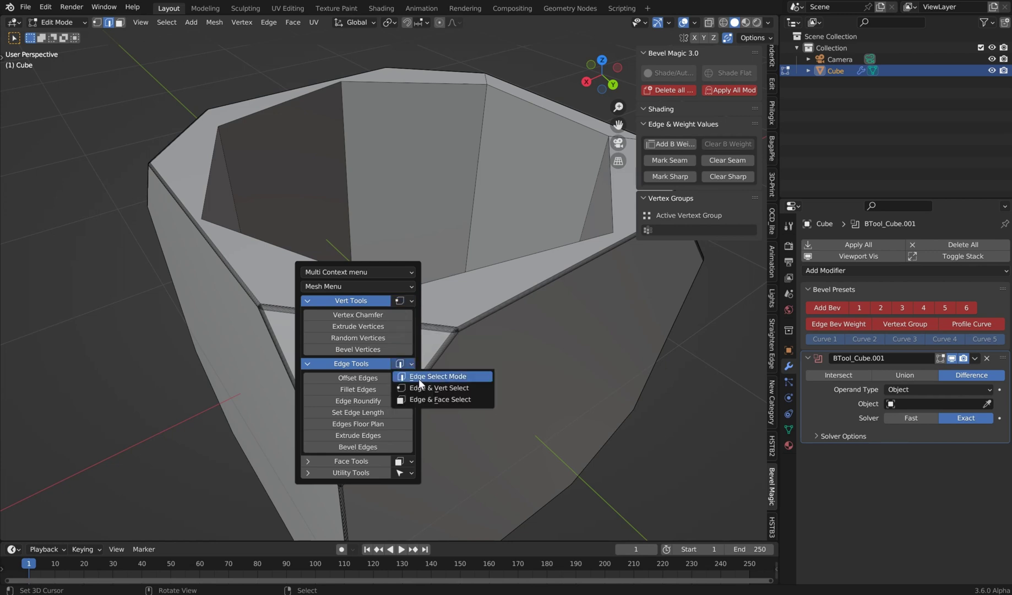
click(307, 461)
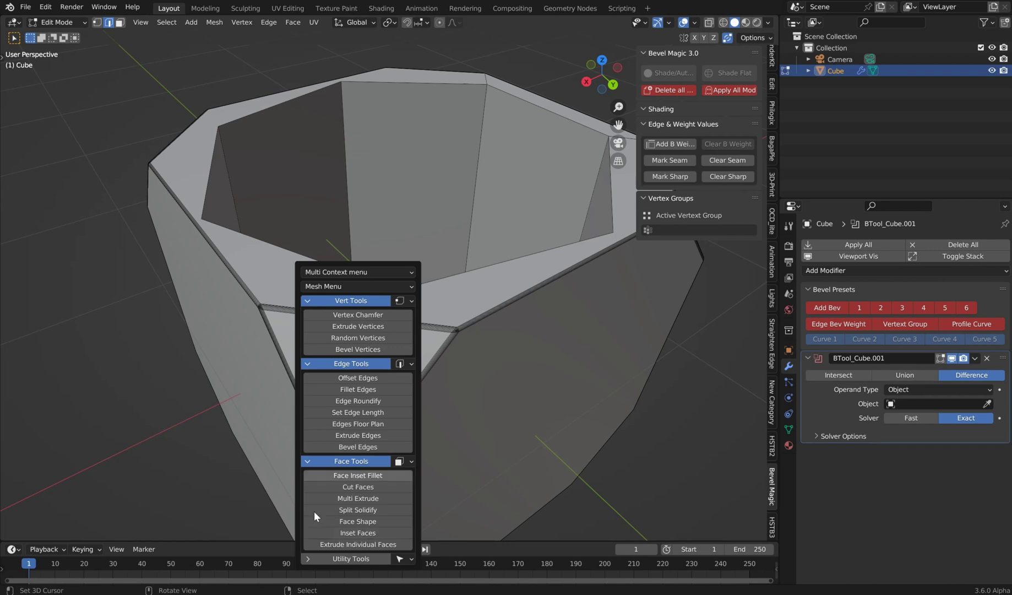
right_click(281, 86)
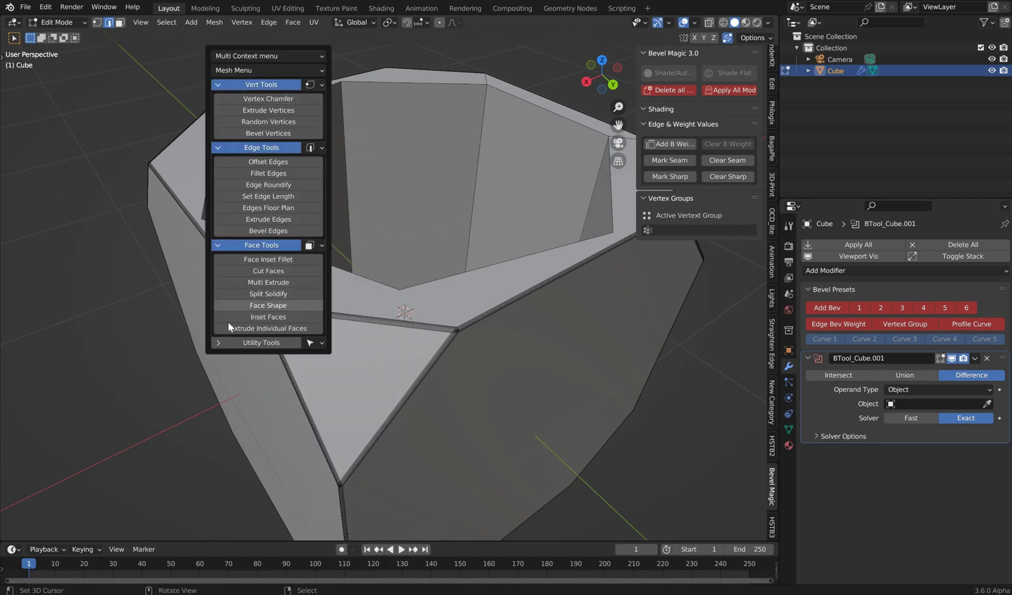
click(217, 343)
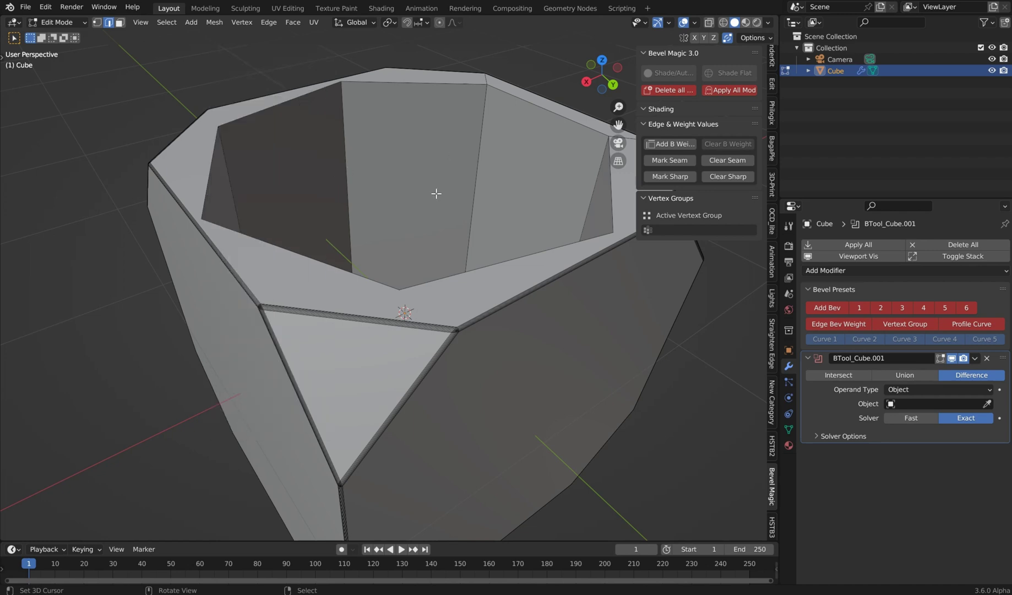
Step: Return to Object Mode and add point lights with Light Magic's Add Light
key(Tab)
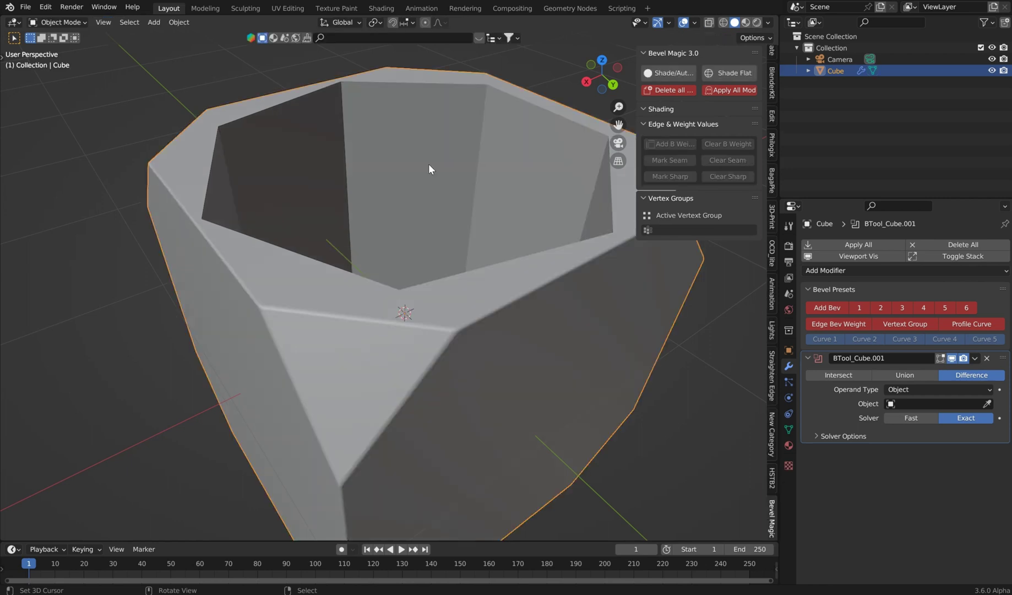
scroll(428, 166, down, 3)
middle_drag(410, 199, 470, 216)
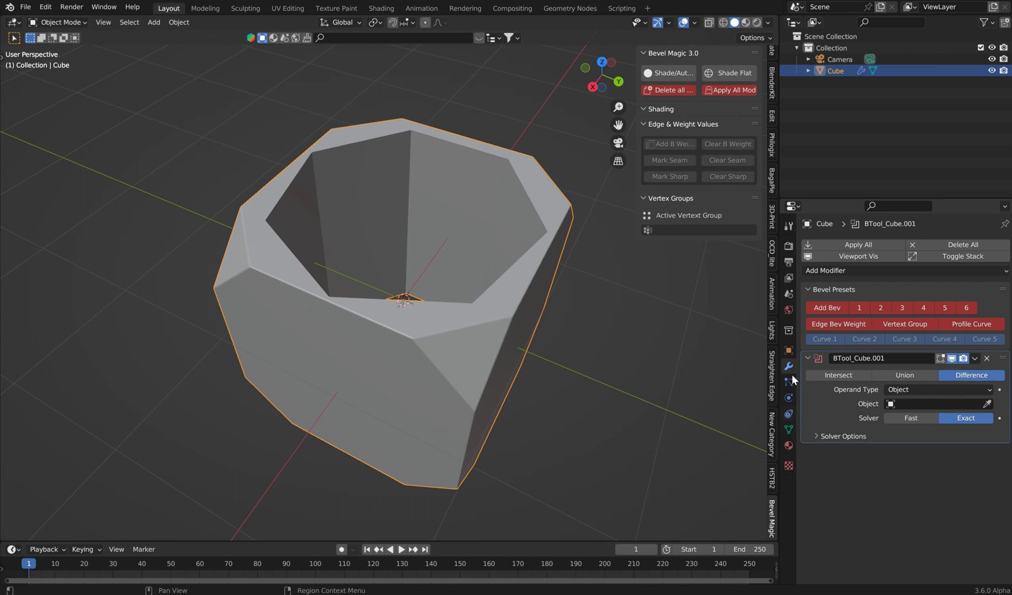
click(771, 330)
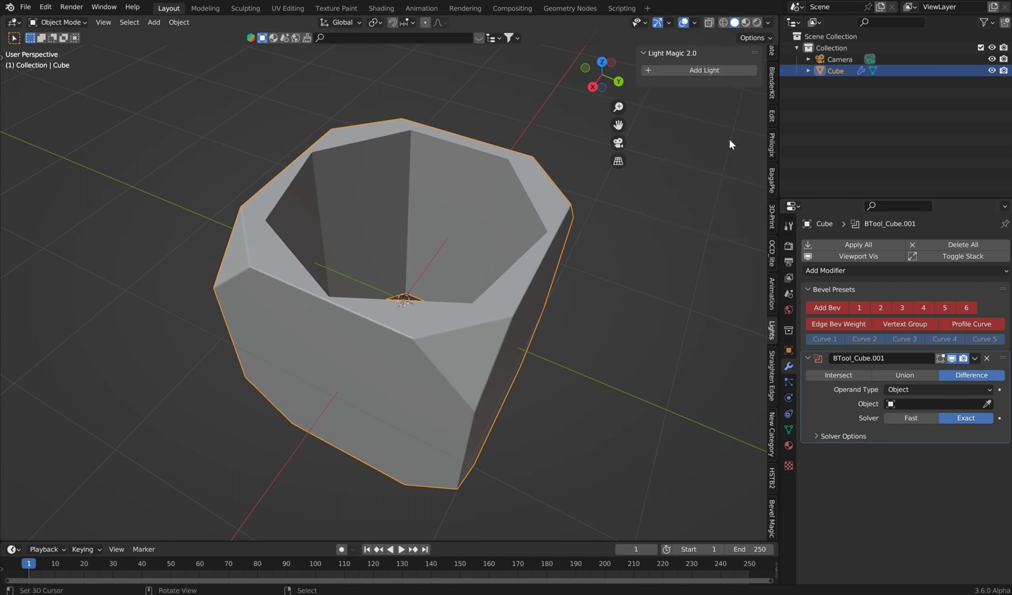
click(697, 70)
click(697, 71)
click(697, 71)
click(697, 71)
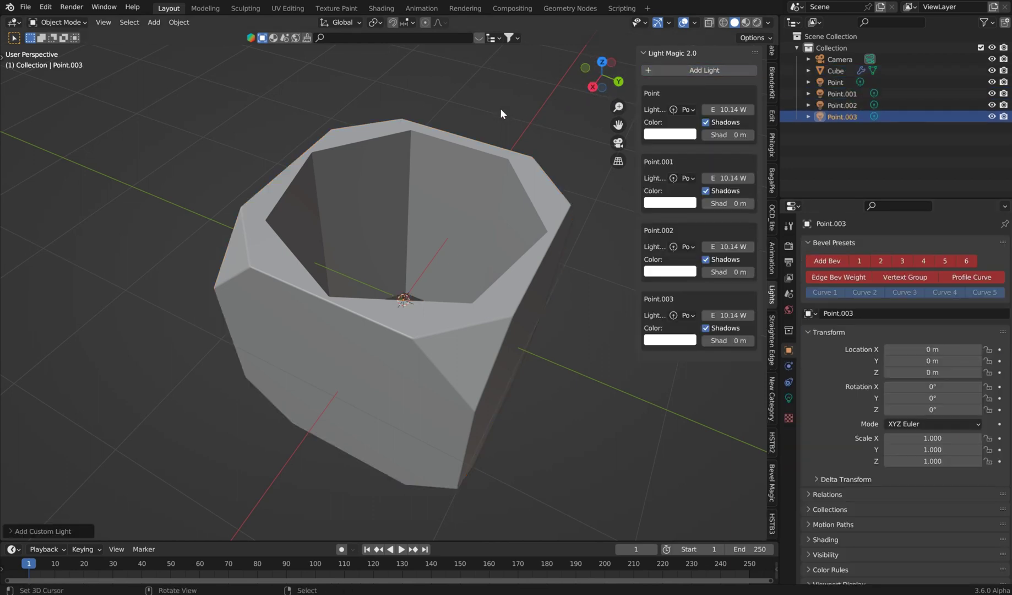
Step: Add a 3 Point Lights rig and tint its TriLamp-Fill lamp deep blue
key(shift+a)
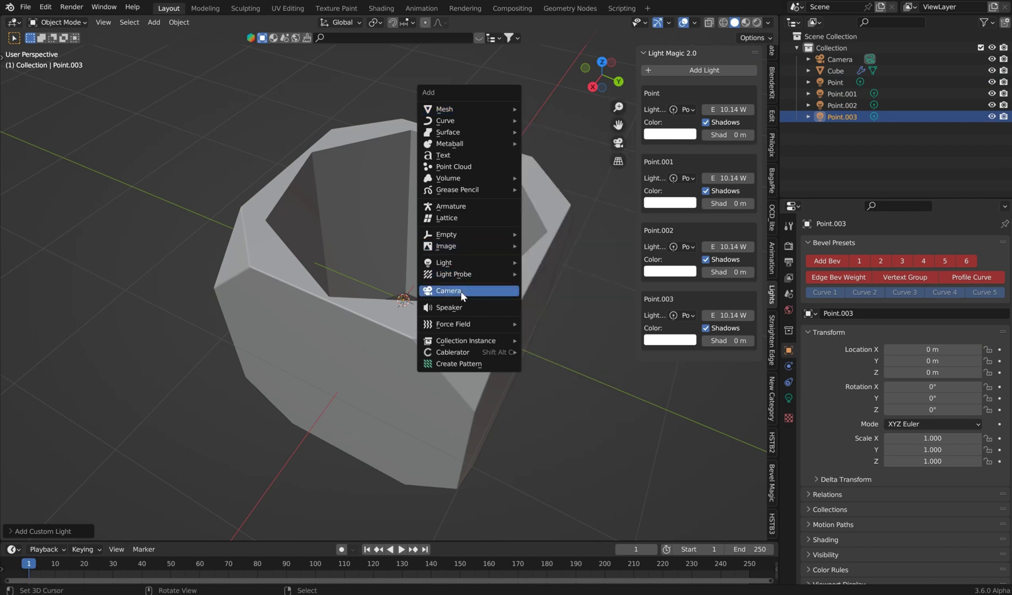
mouse_move(472, 263)
click(568, 311)
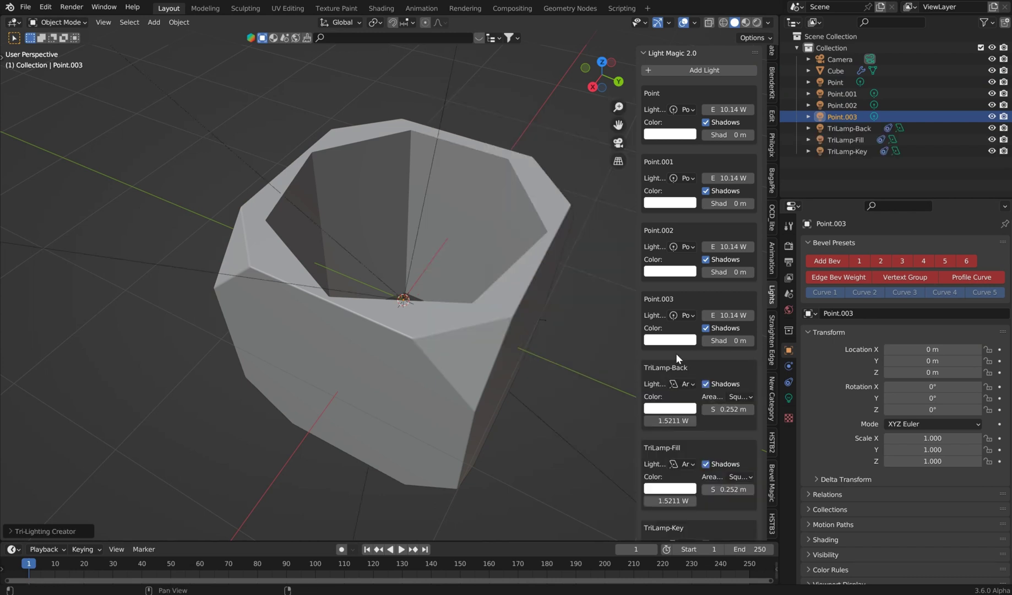
scroll(680, 364, down, 3)
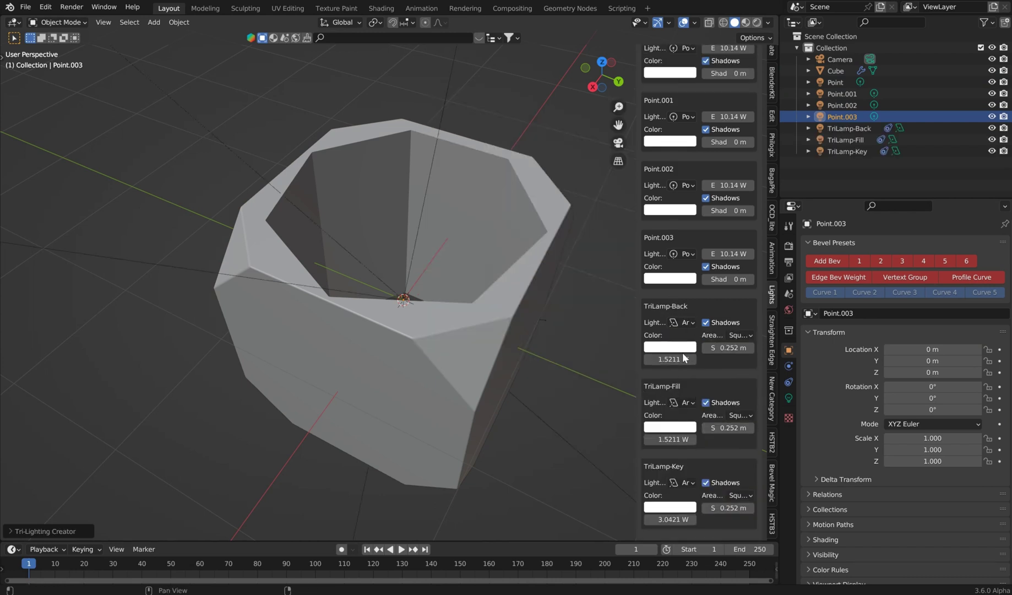
click(669, 427)
click(704, 297)
drag(705, 298, 701, 241)
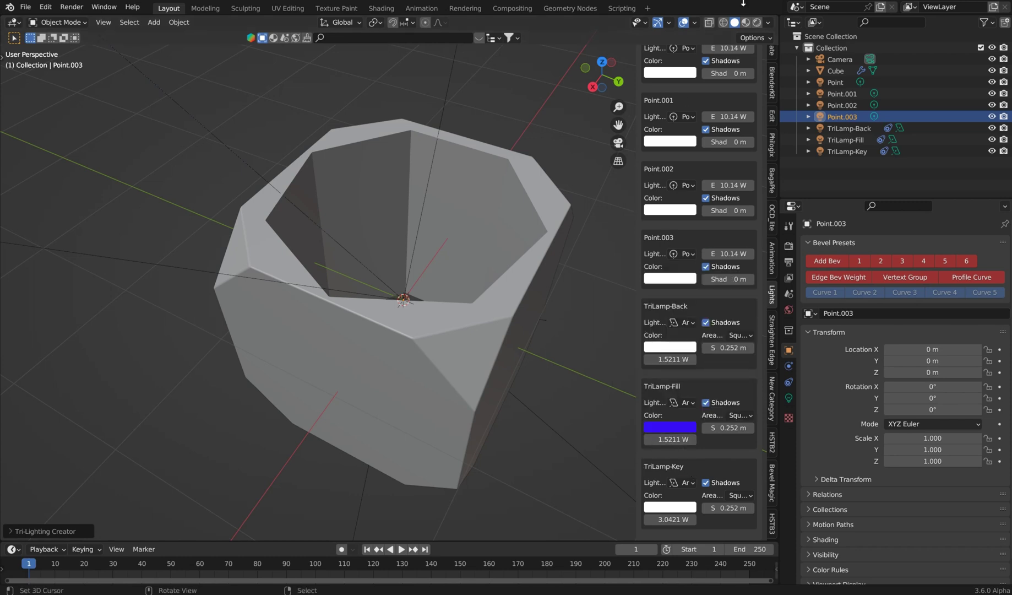
middle_drag(456, 241, 526, 194)
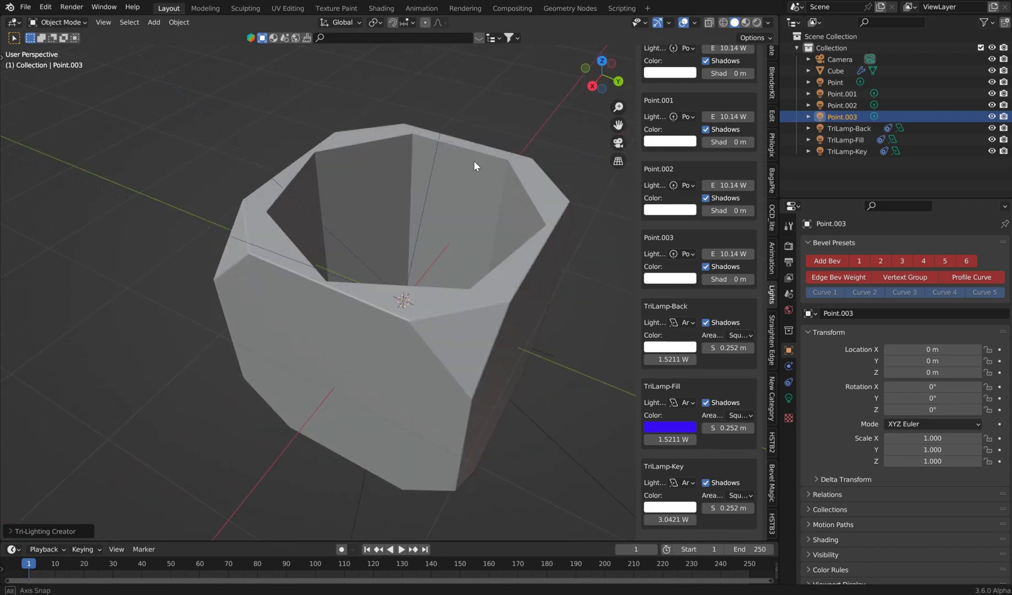